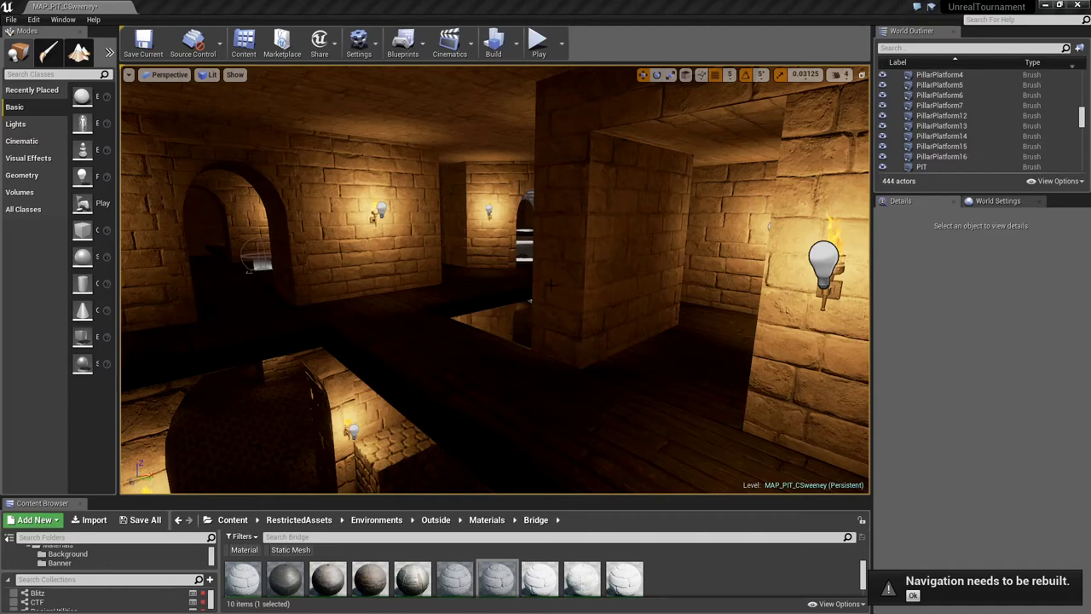
Fly the editor camera over the torch-lit room, wall tops and into the arched tunnel
right_click_drag(623, 272, 610, 278)
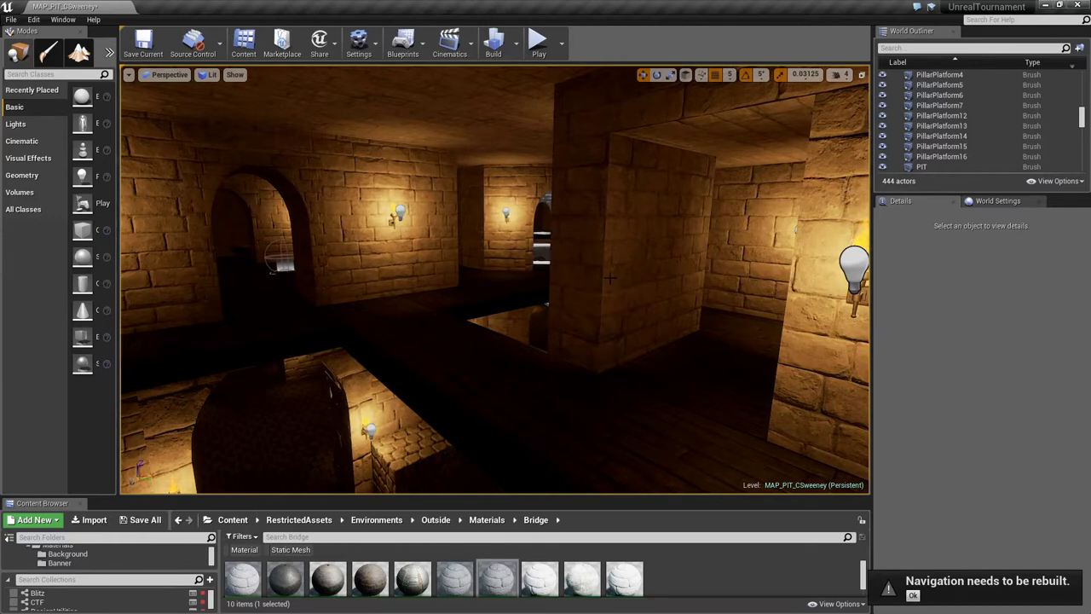
key("s")
right_click_drag(610, 289, 608, 290)
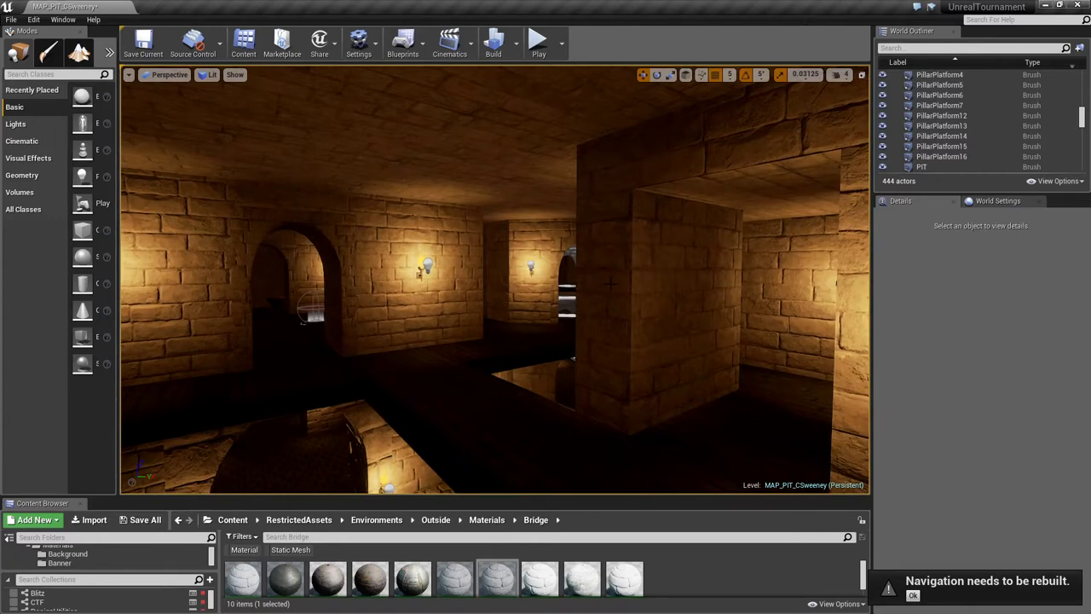
key("e")
right_click_drag(609, 286, 597, 295)
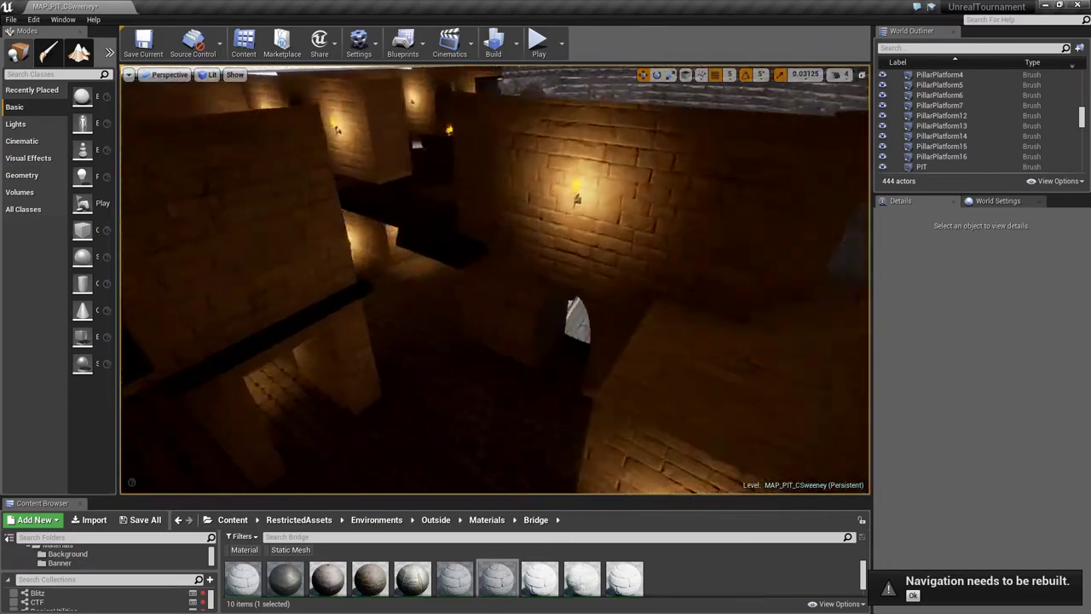
right_click_drag(625, 316, 563, 328)
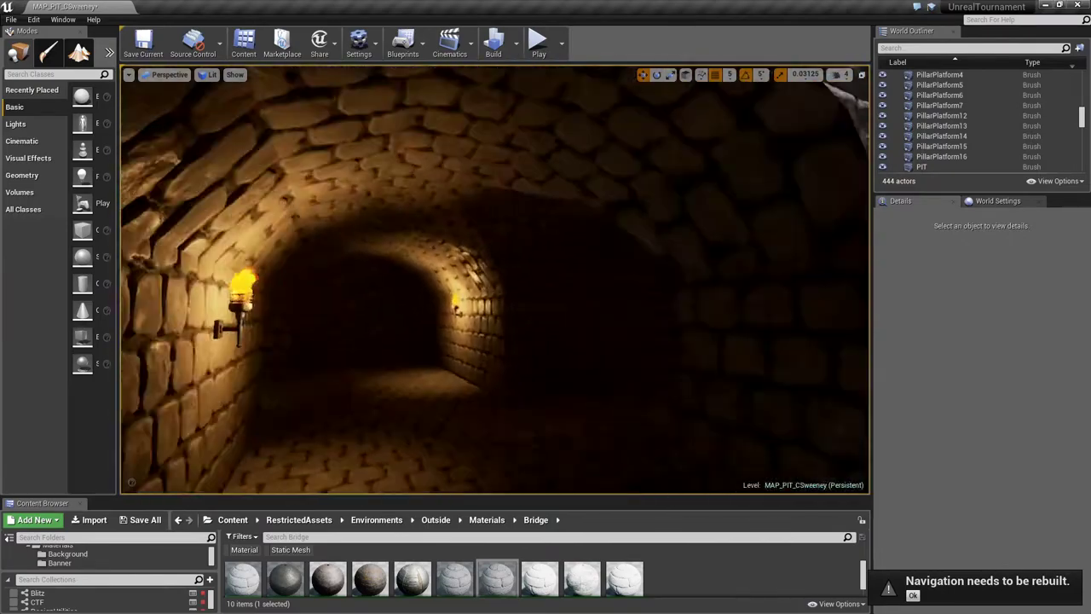
right_click_drag(562, 328, 597, 328)
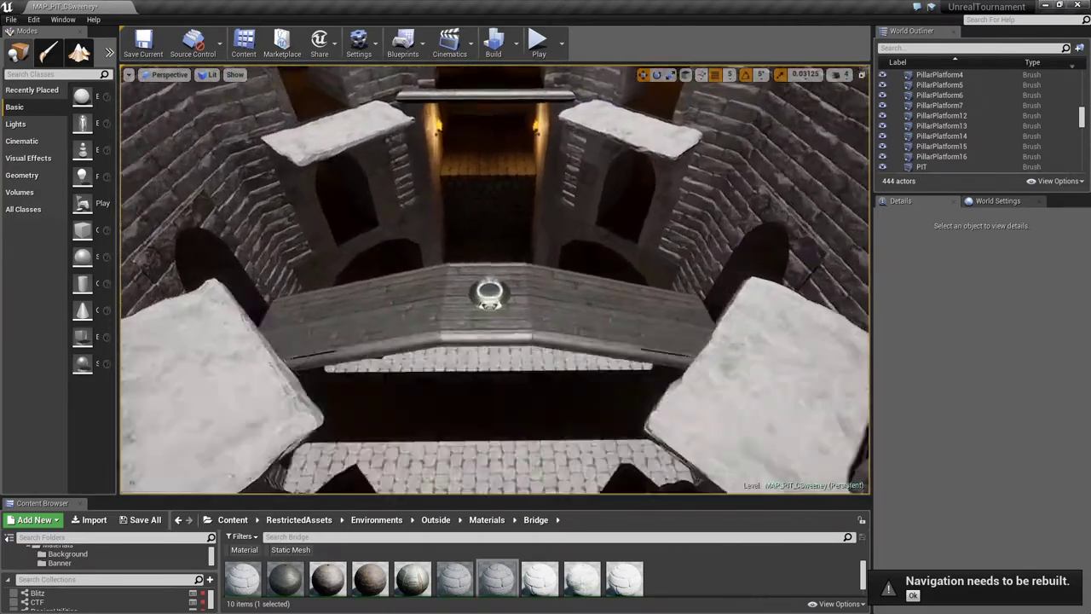
right_click_drag(597, 328, 597, 324)
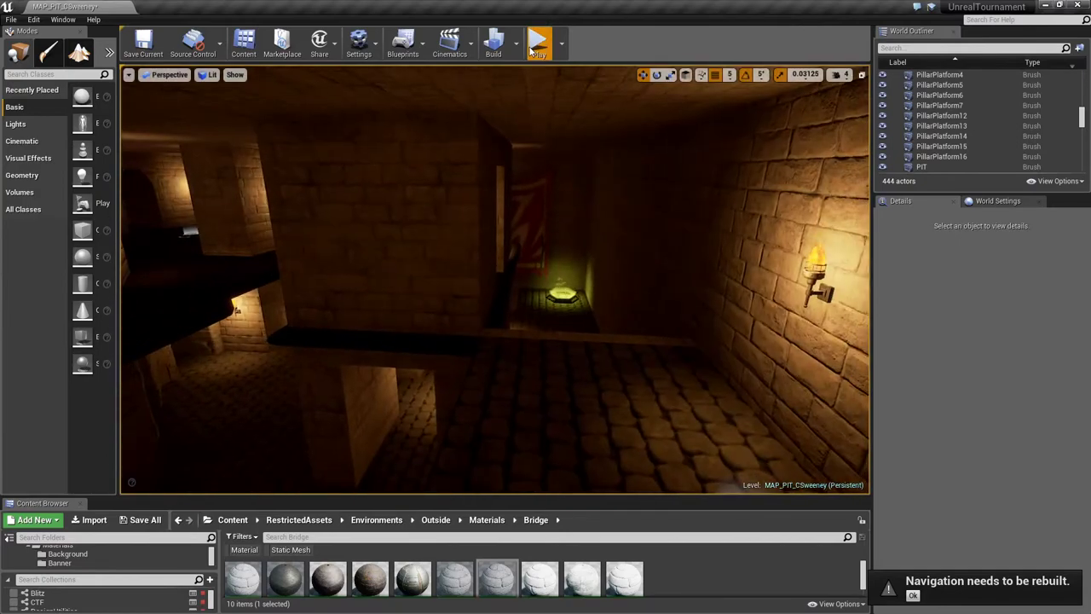
Start Play in Editor and walk past the balcony, walkway, pillar and statue corridor
left_click(539, 43)
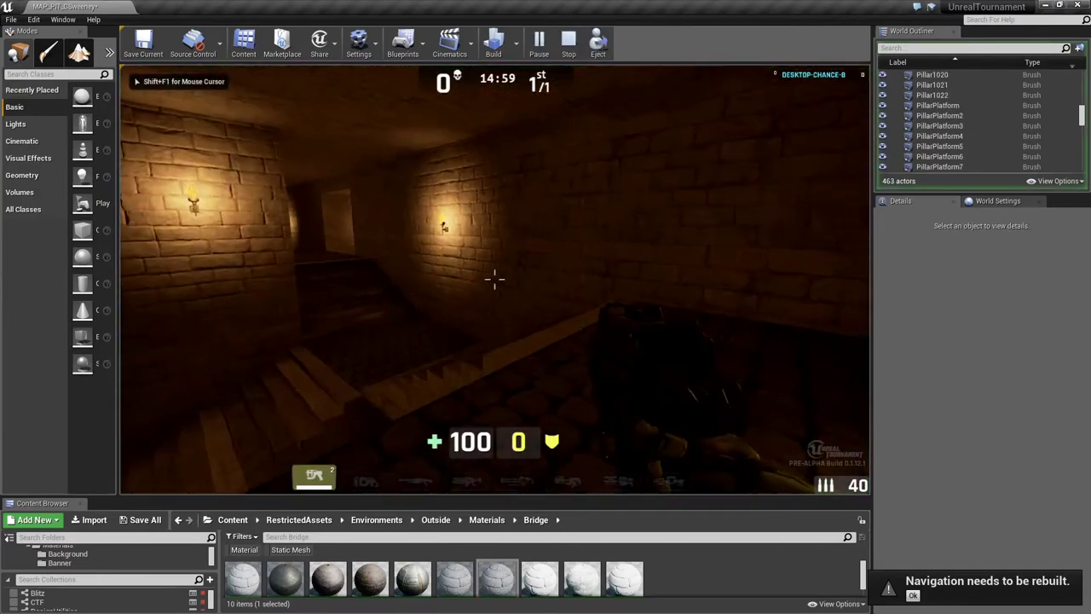
key("w")
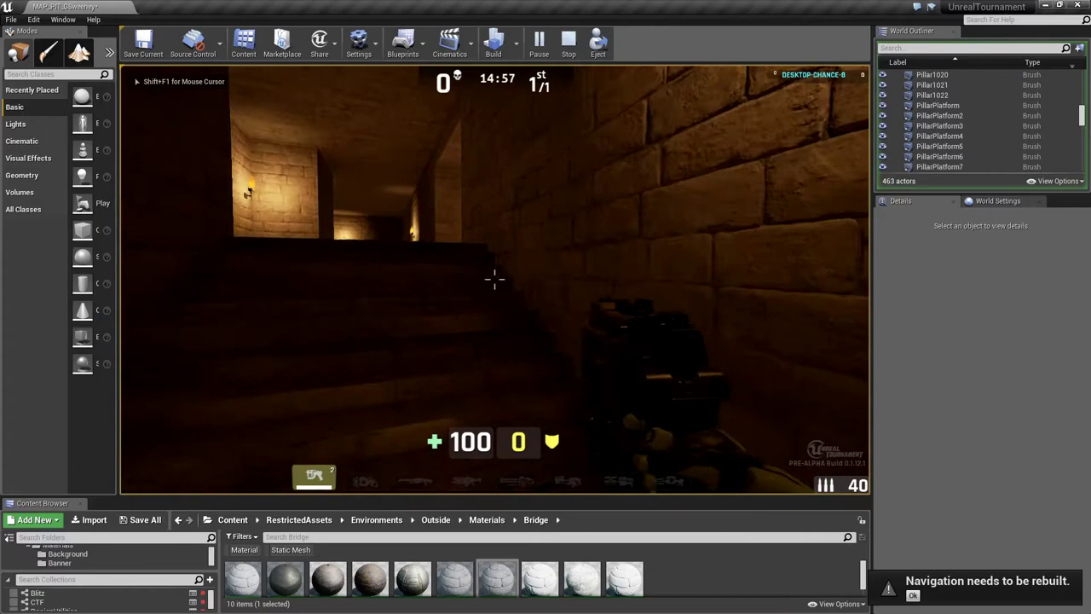
key("w")
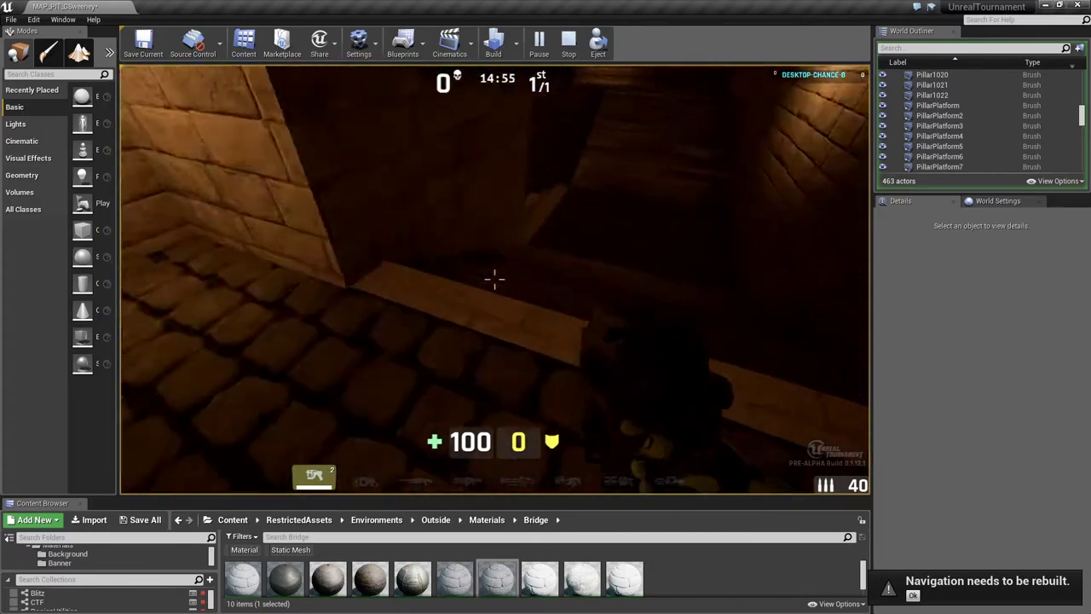
key("w")
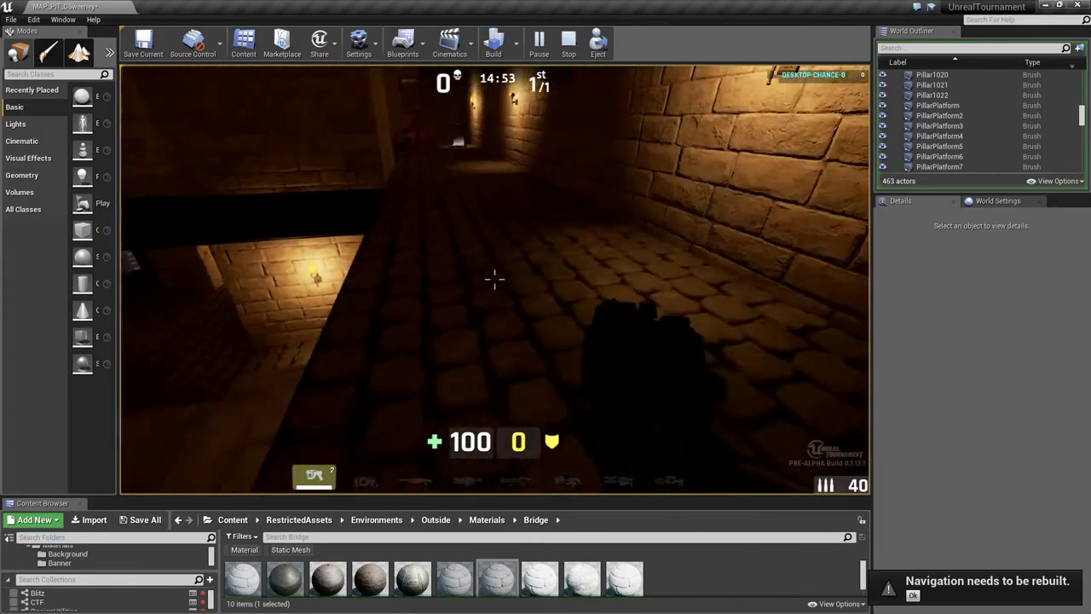
key("w")
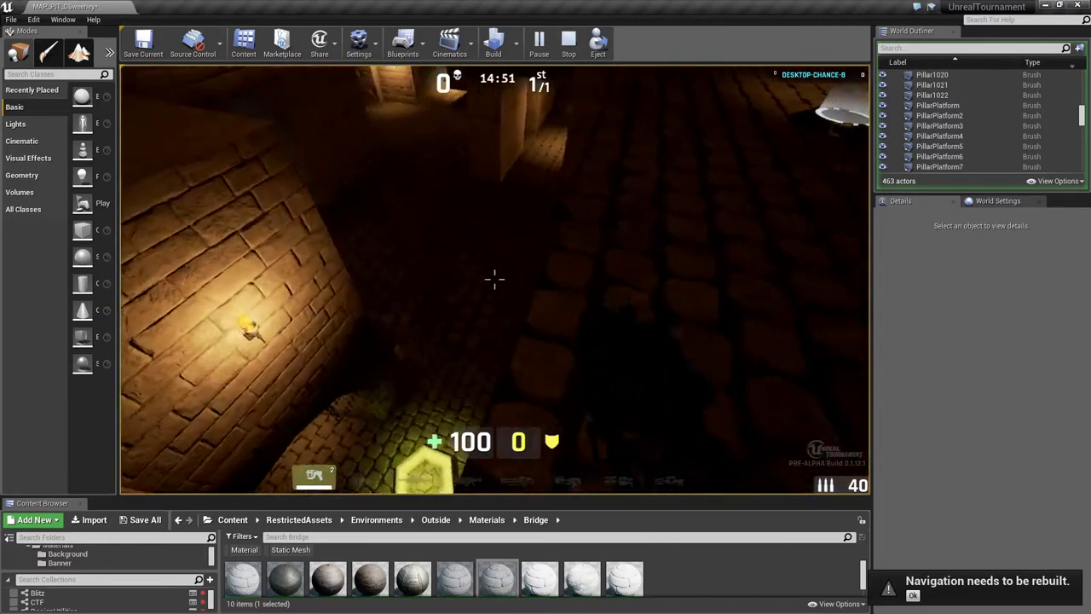
key("w")
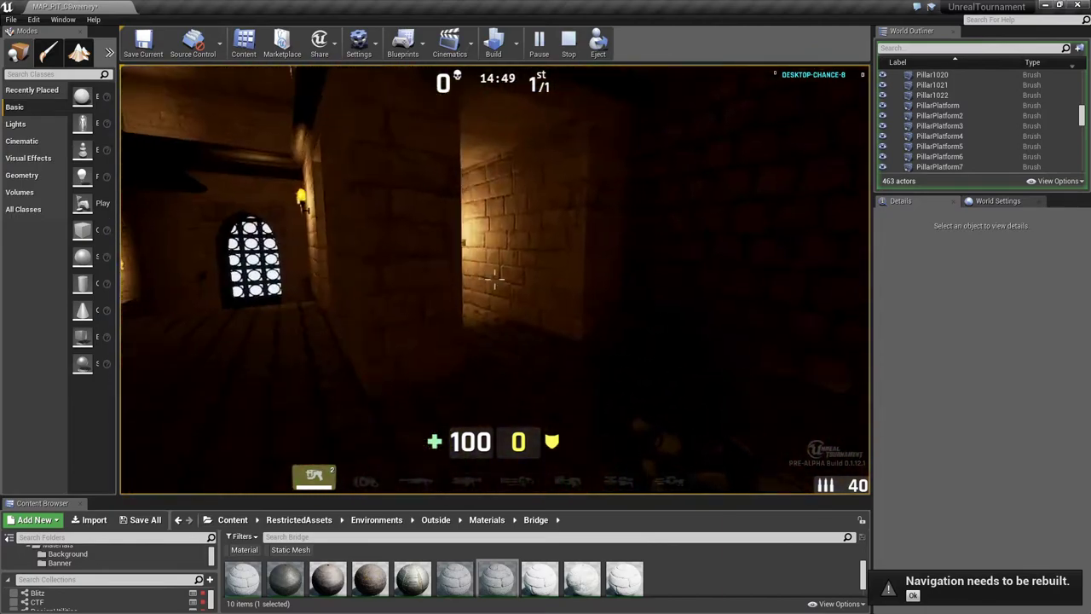
key("w")
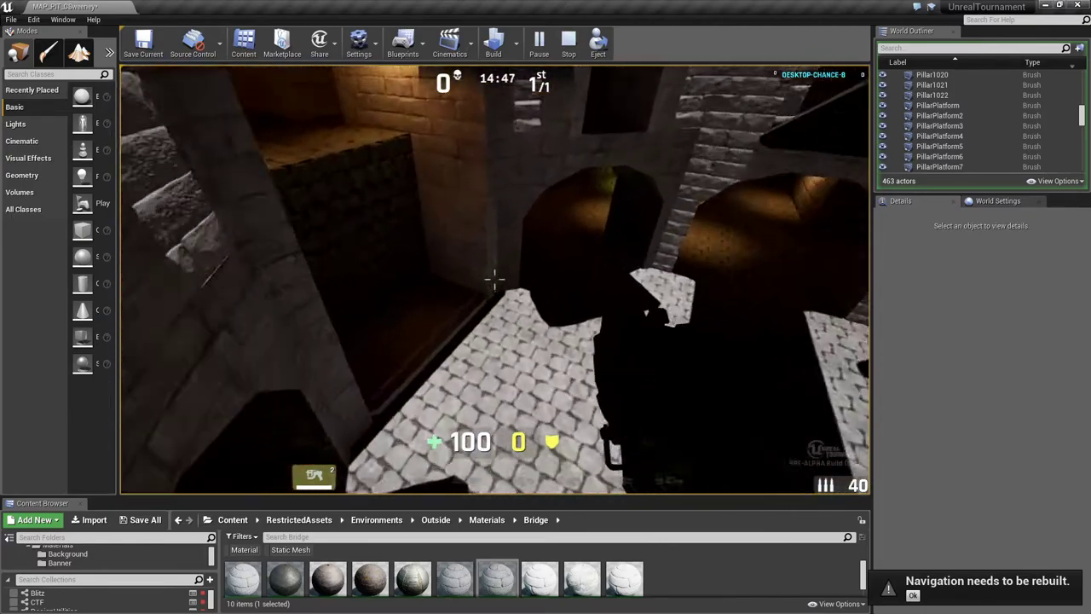
key("w")
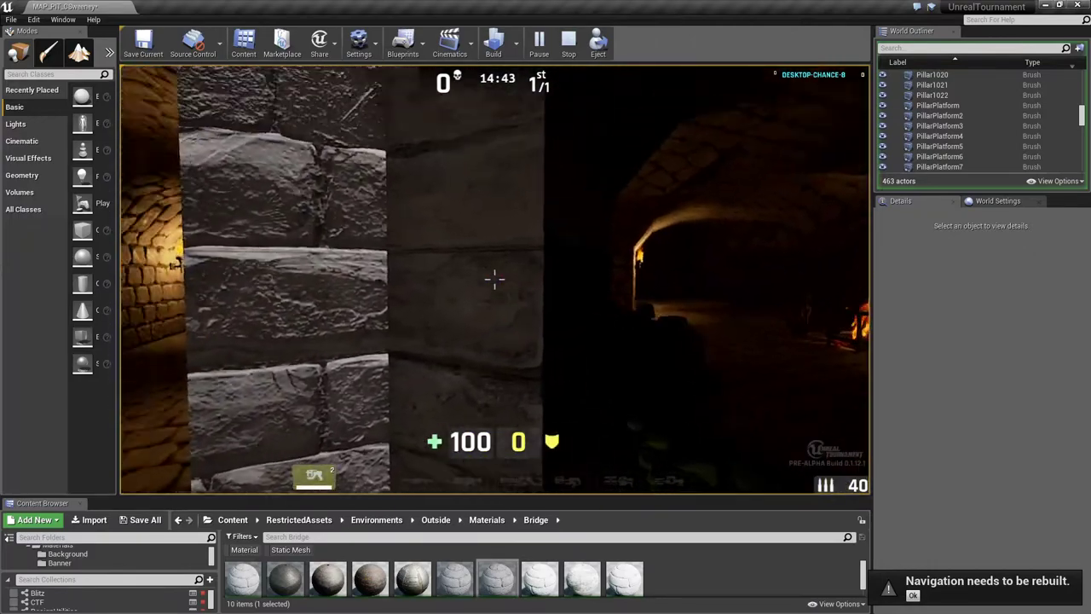
key("w")
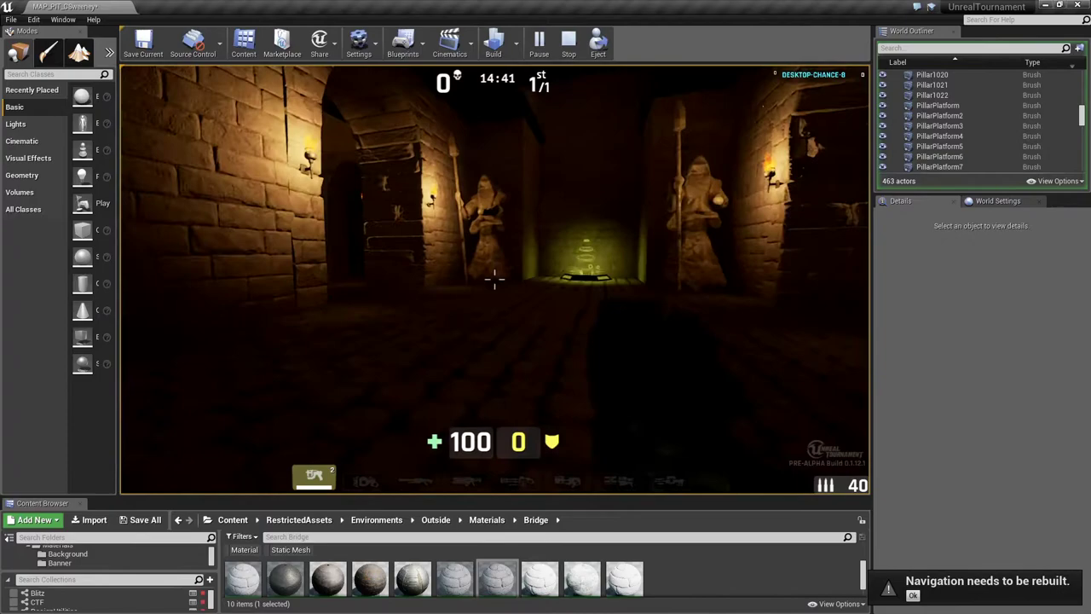
key("w")
key("w")
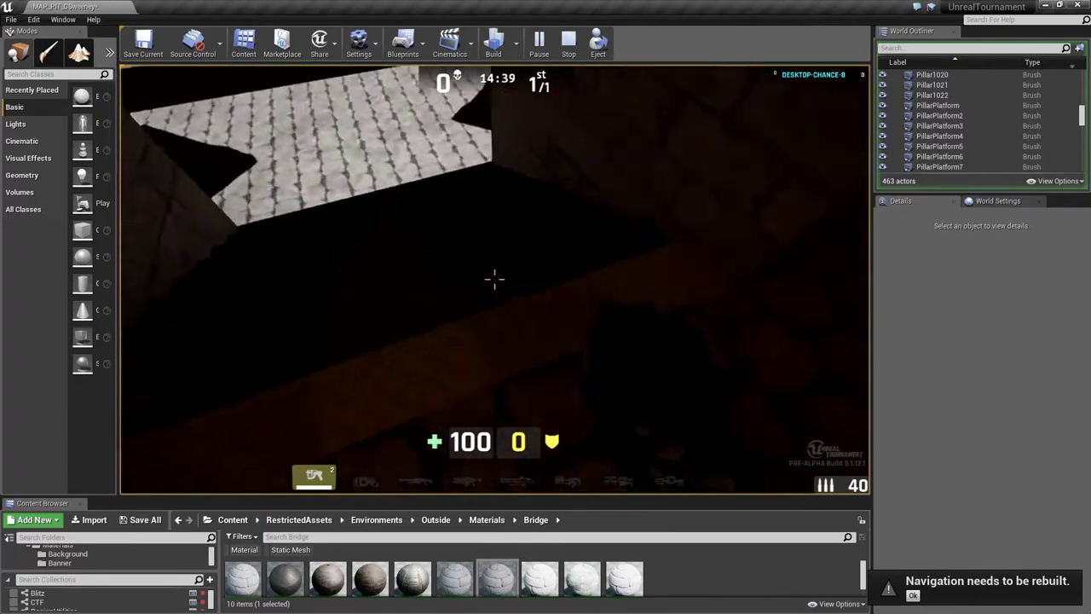
key("w")
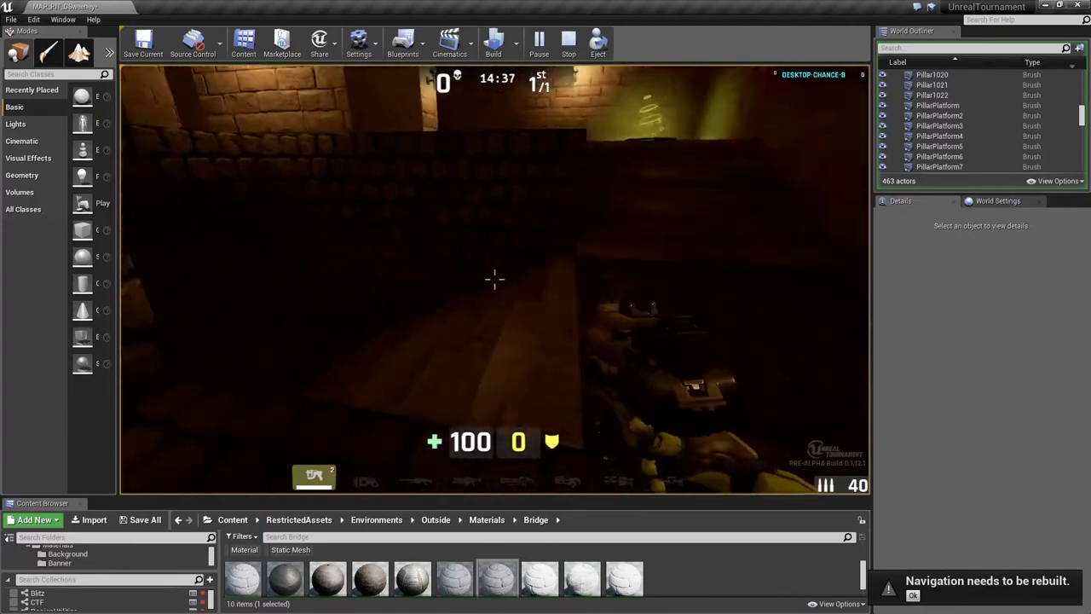
key("w")
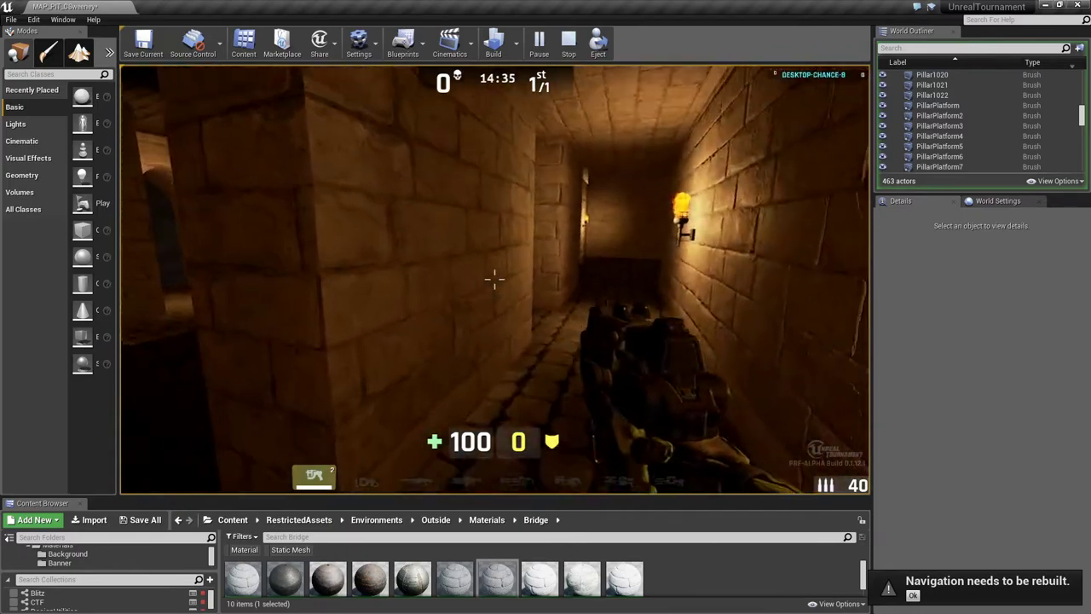
key("w")
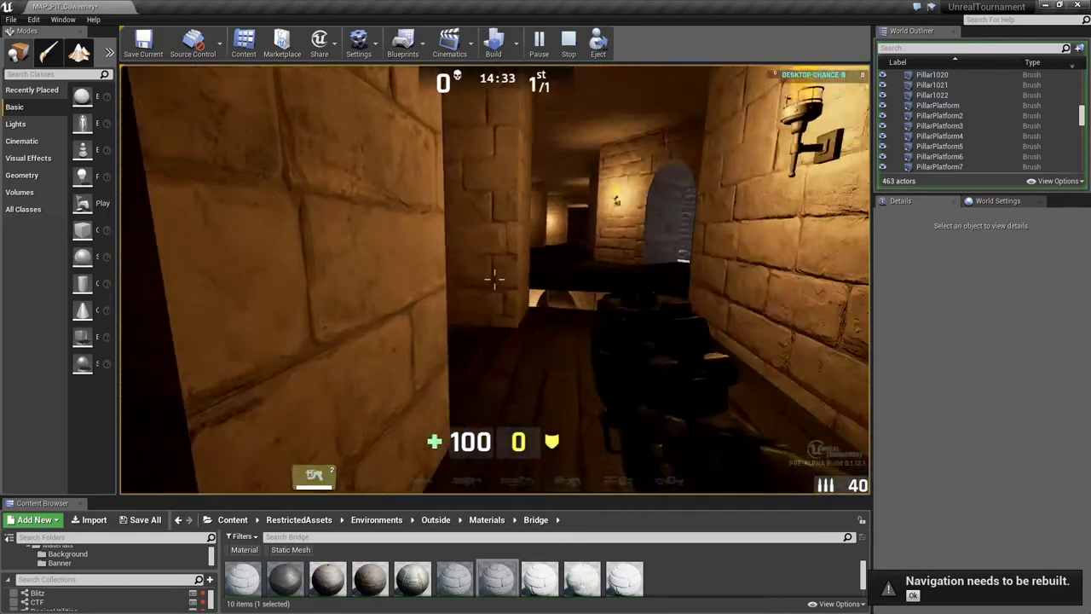
key("w")
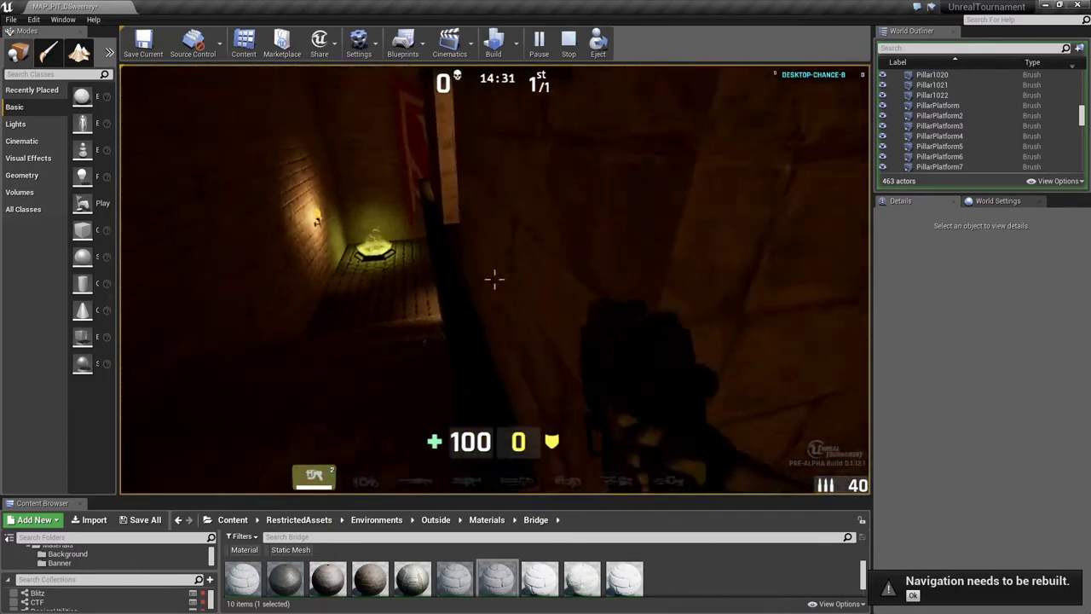
key("w")
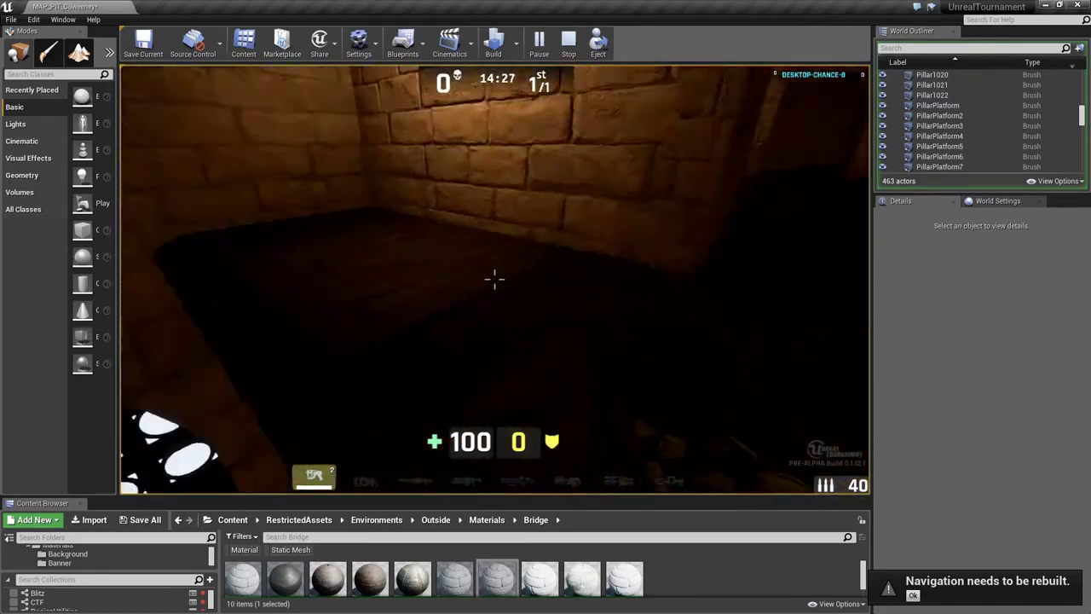
Walk through the tower room, brick corridors and dark tunnel past the brazier
key("w")
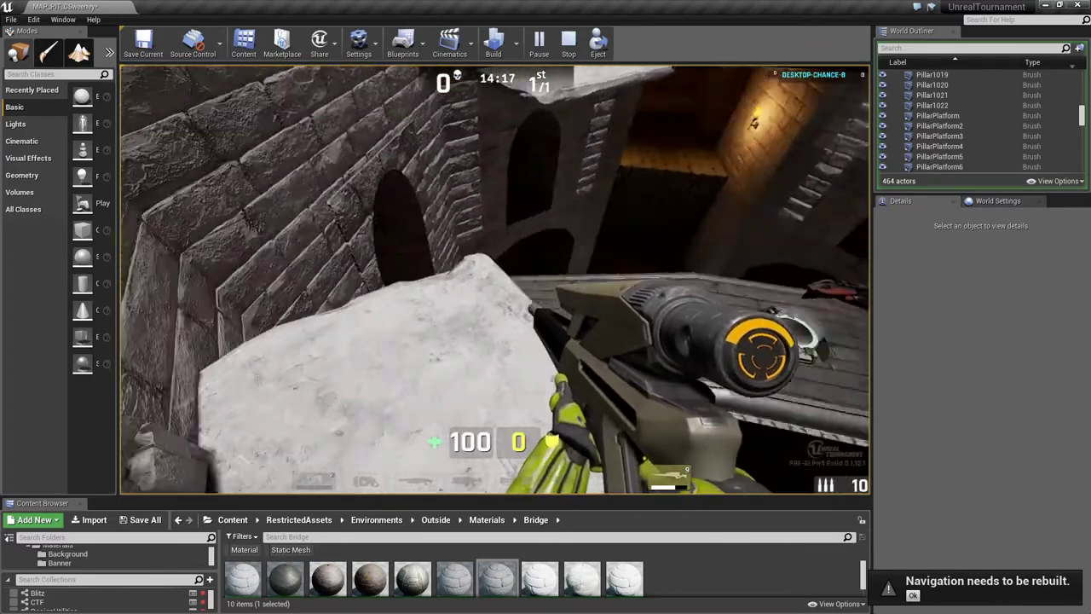
key("w")
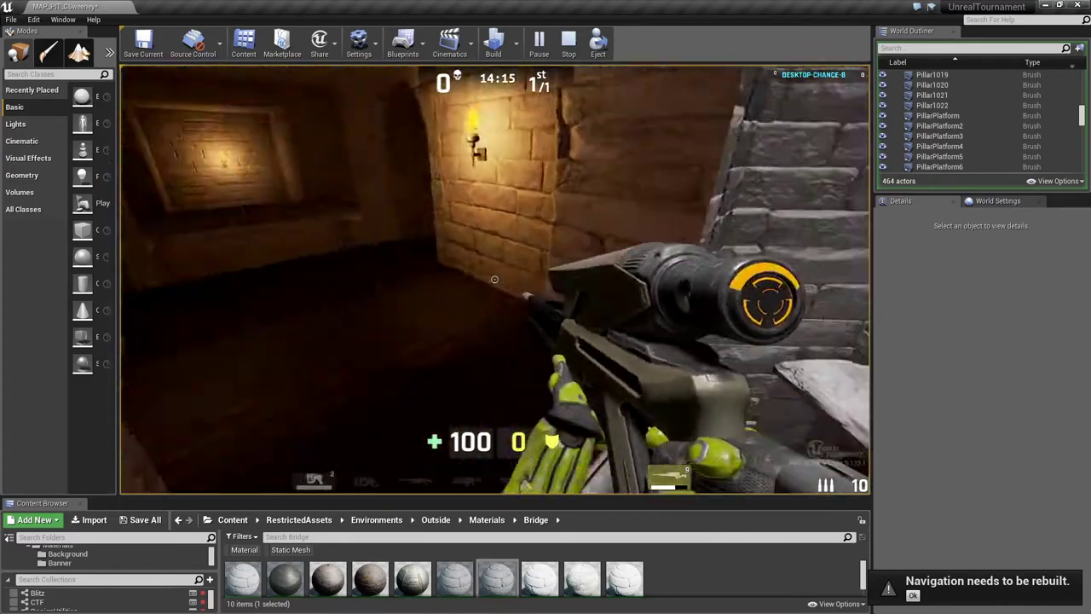
key("w")
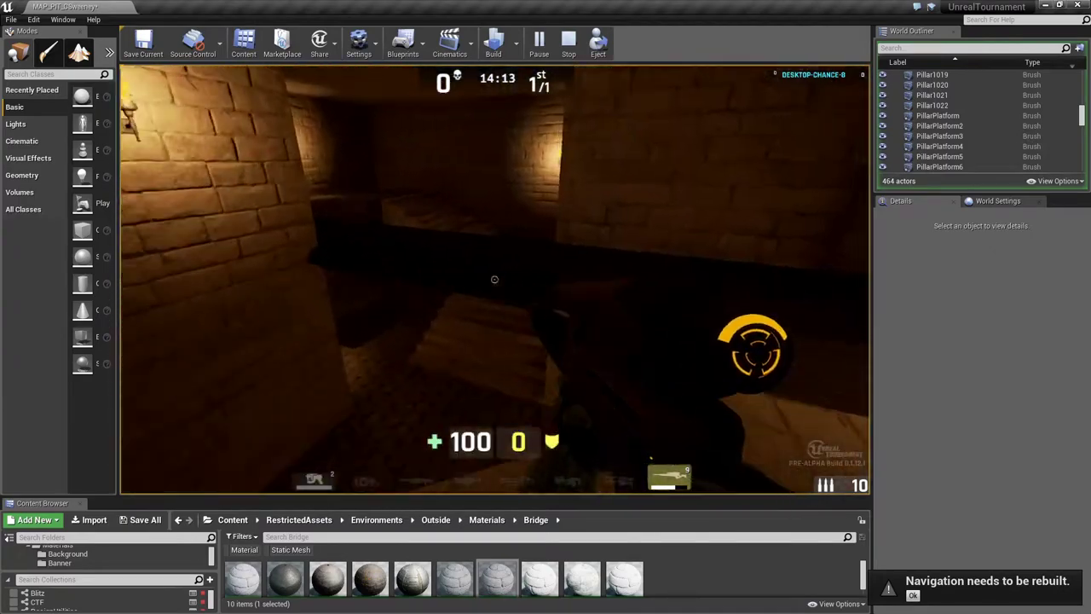
key("w")
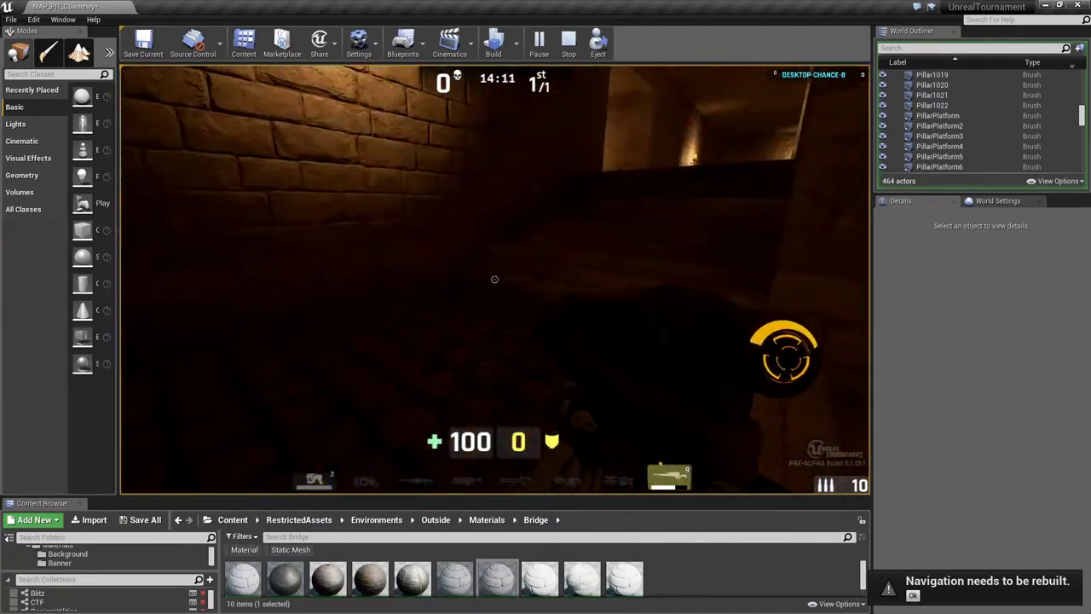
key("w")
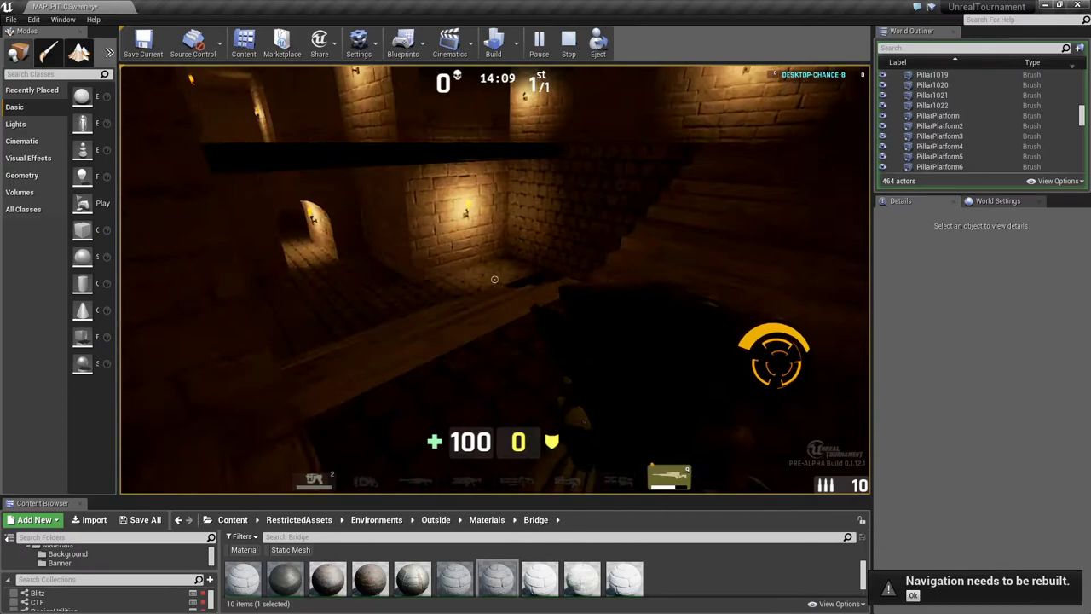
key("w")
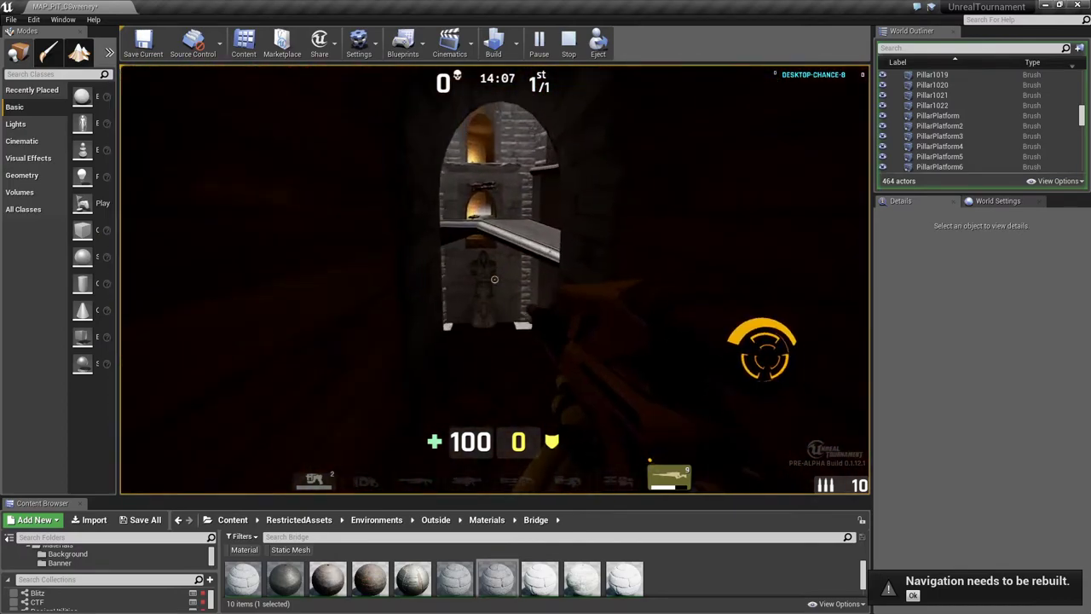
key("w")
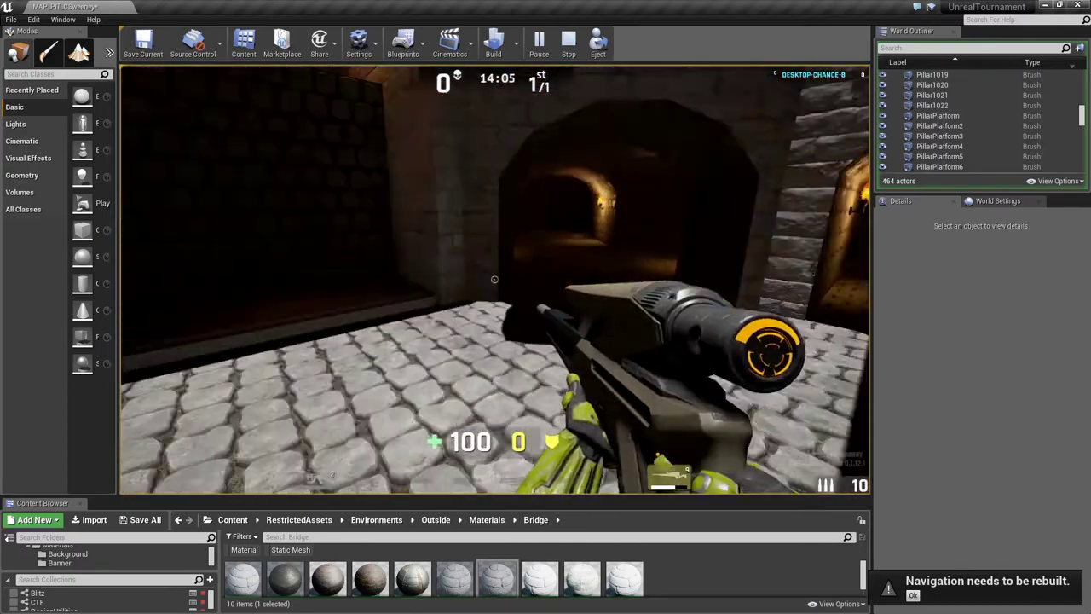
scroll(494, 279, "down", 1)
key("w")
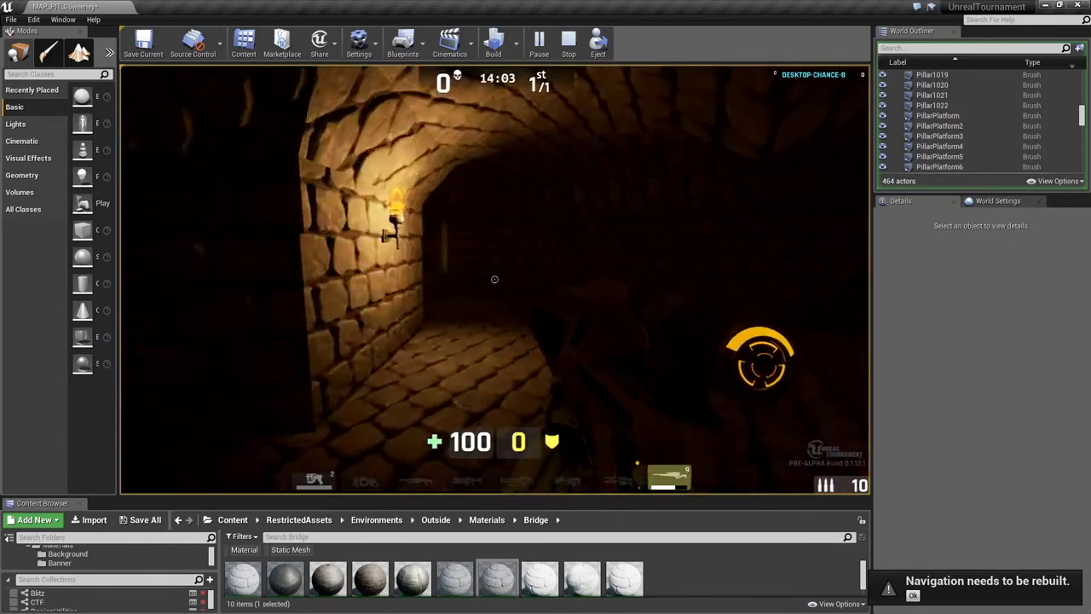
key("w")
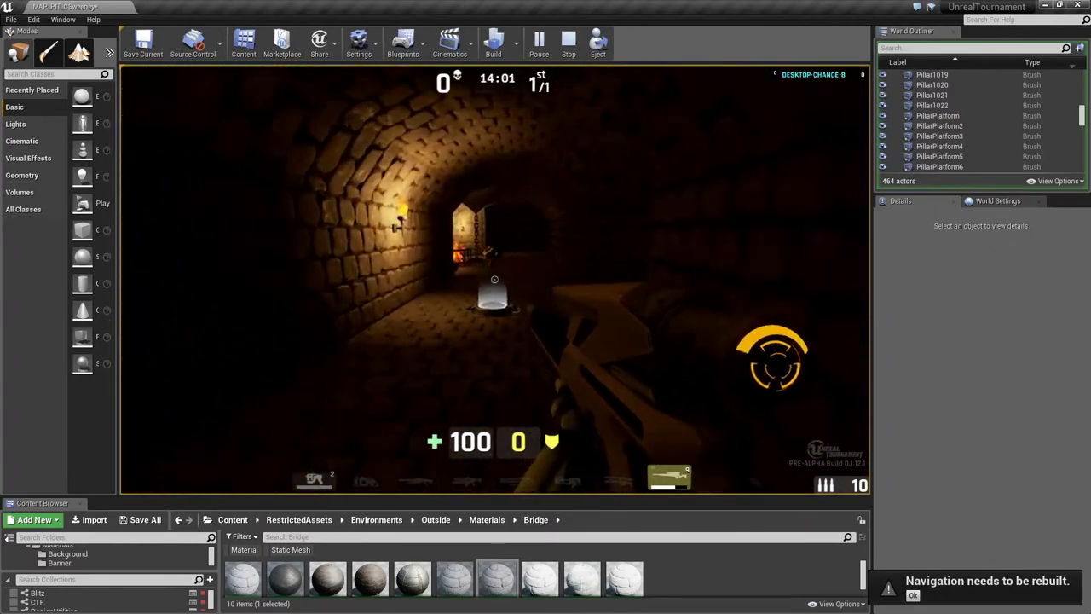
scroll(494, 278, "down", 1)
key("w")
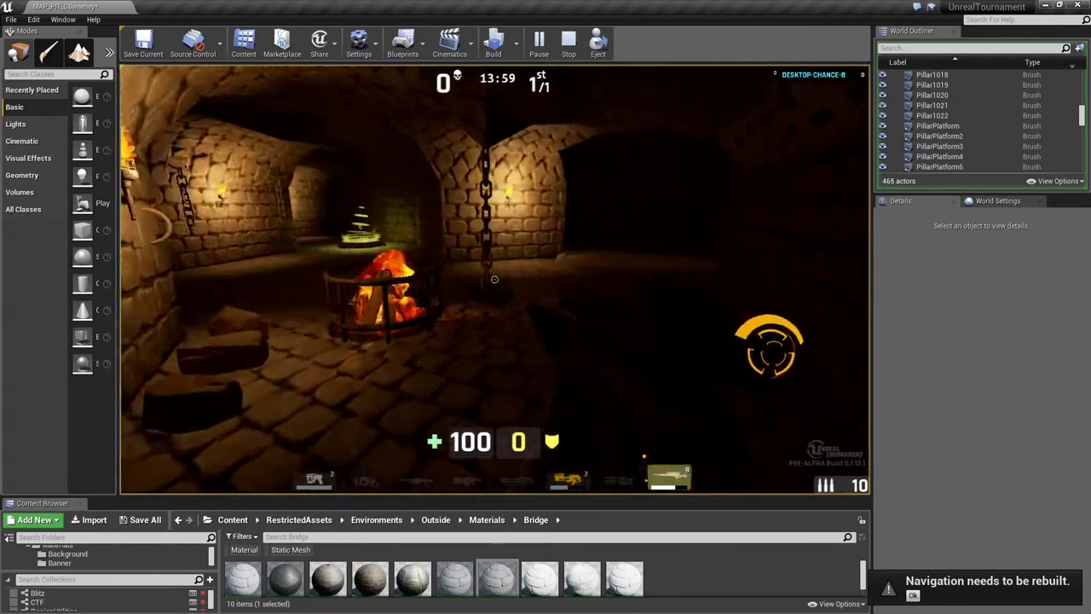
key("w")
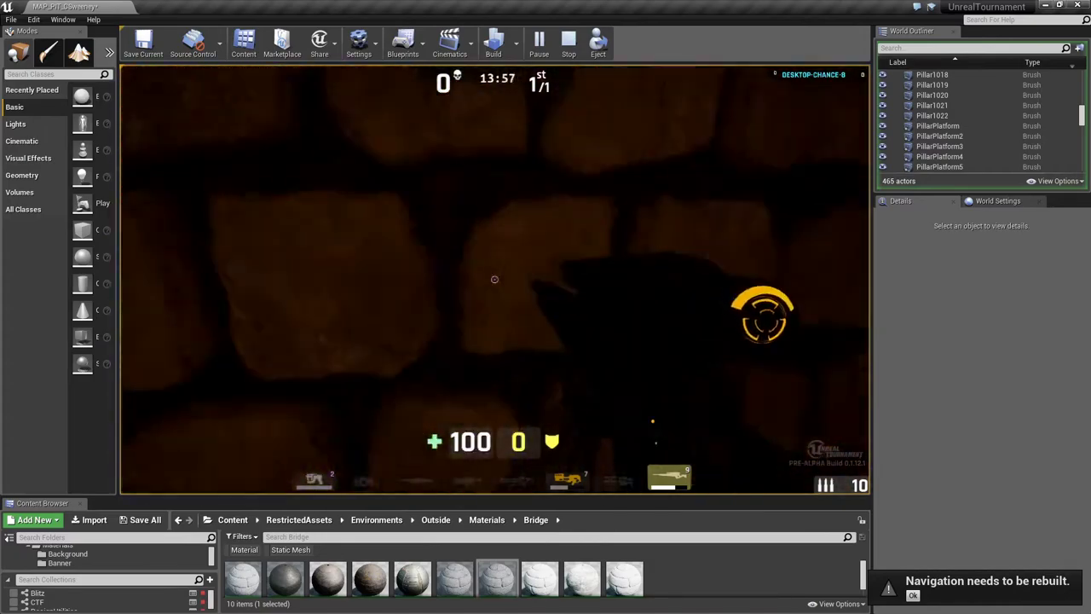
key("w")
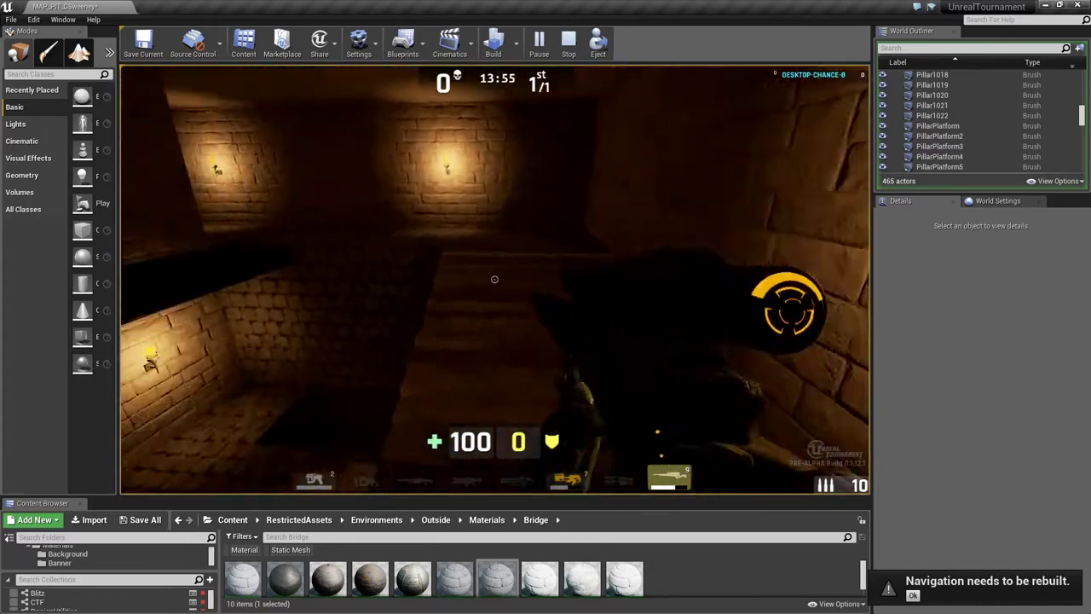
Add three bots to the match with the console command 'addbots 3'
type("addbots 3")
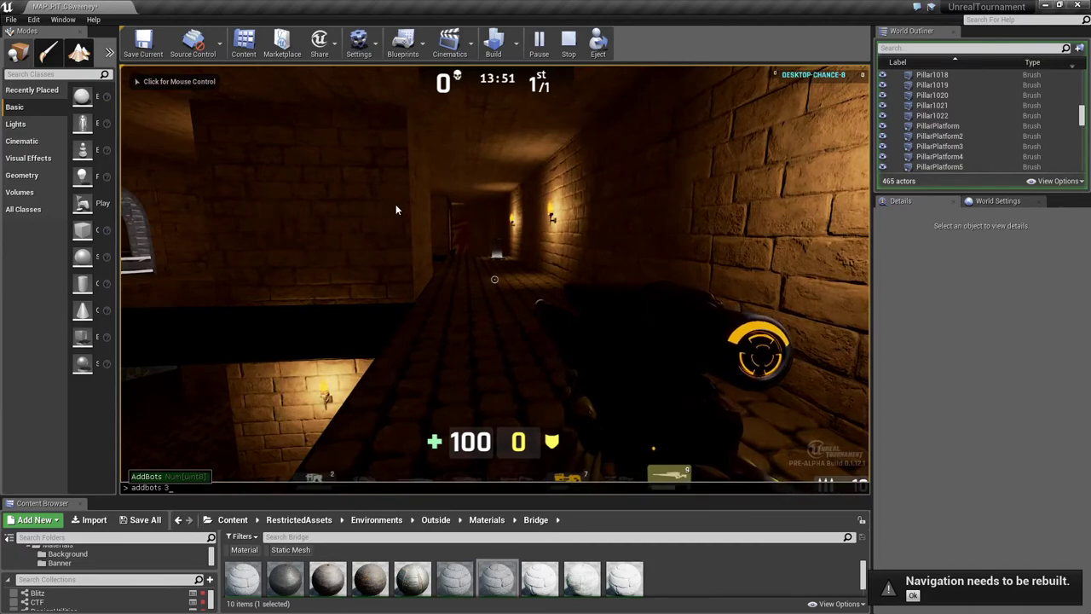
key("Return")
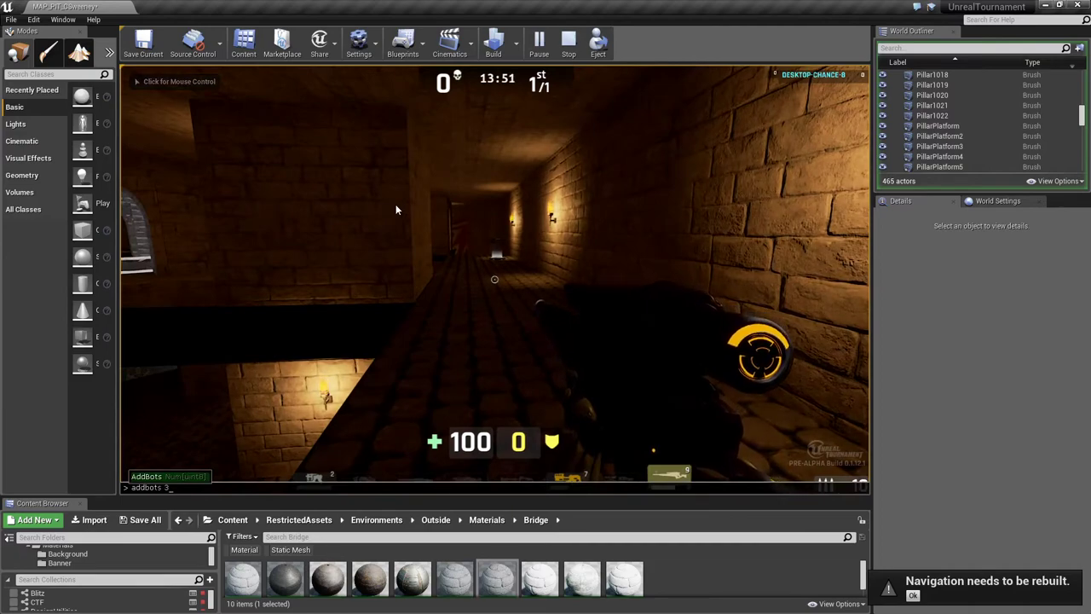
left_click(395, 209)
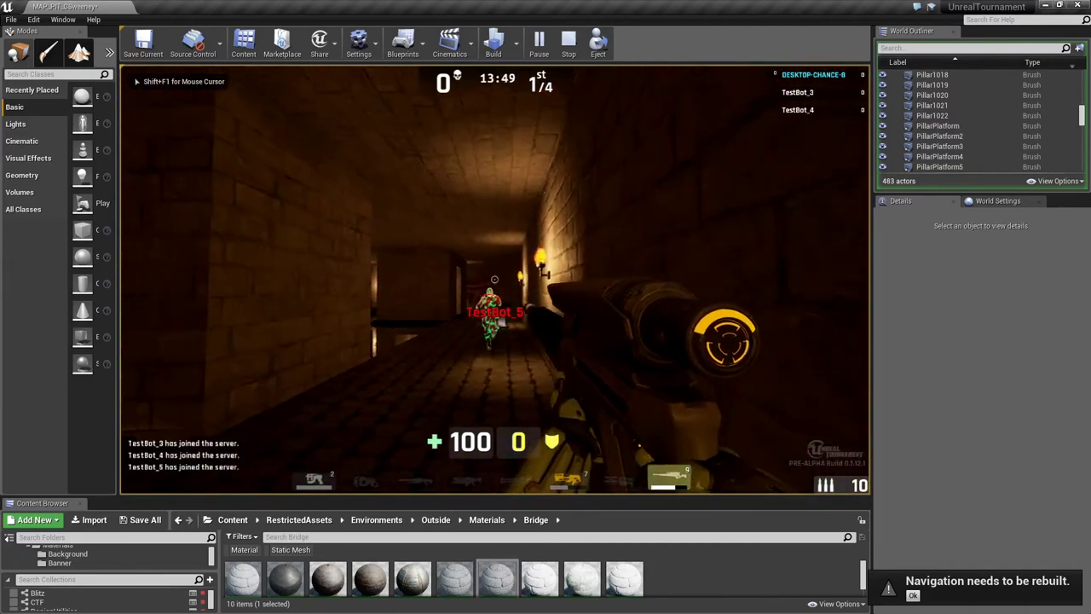
Shoot the corridor bot, grab the Lightning Rifle and fire at it through the scope
left_click(494, 279)
key("w")
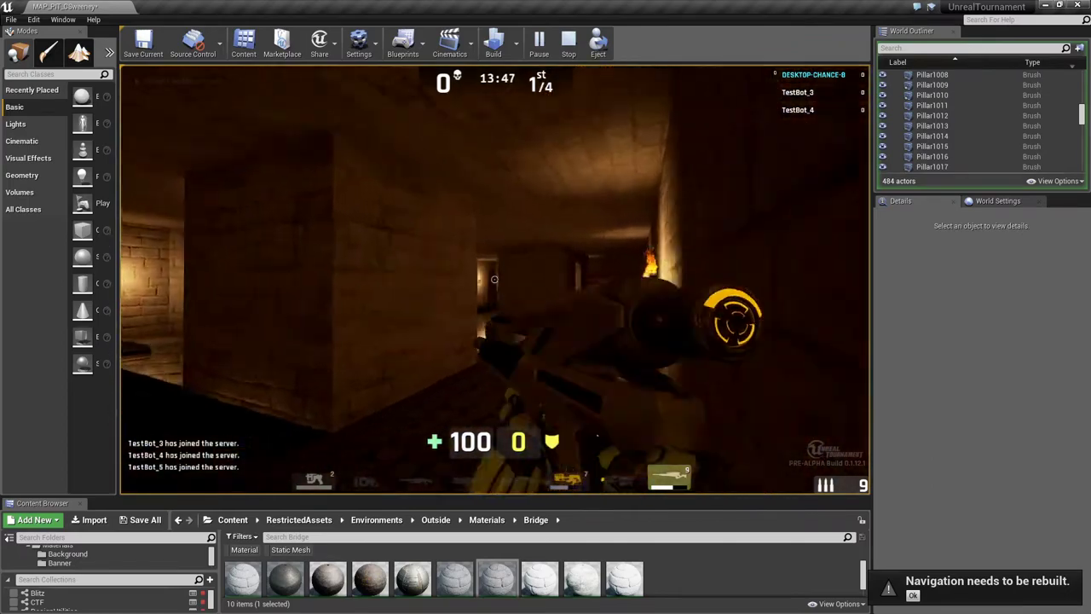
key("w")
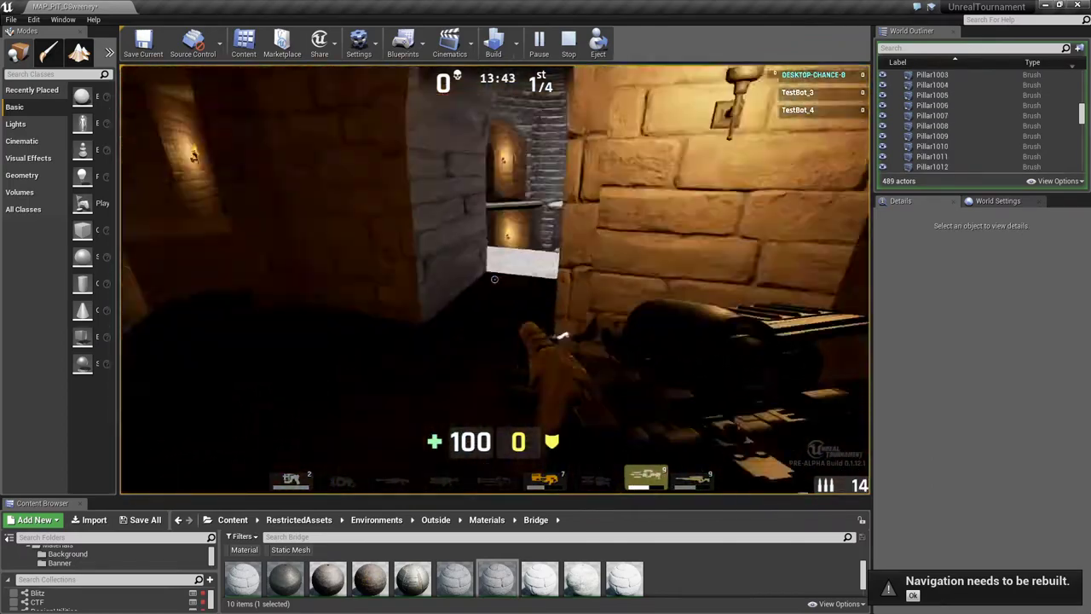
right_click(494, 278)
left_click(494, 279)
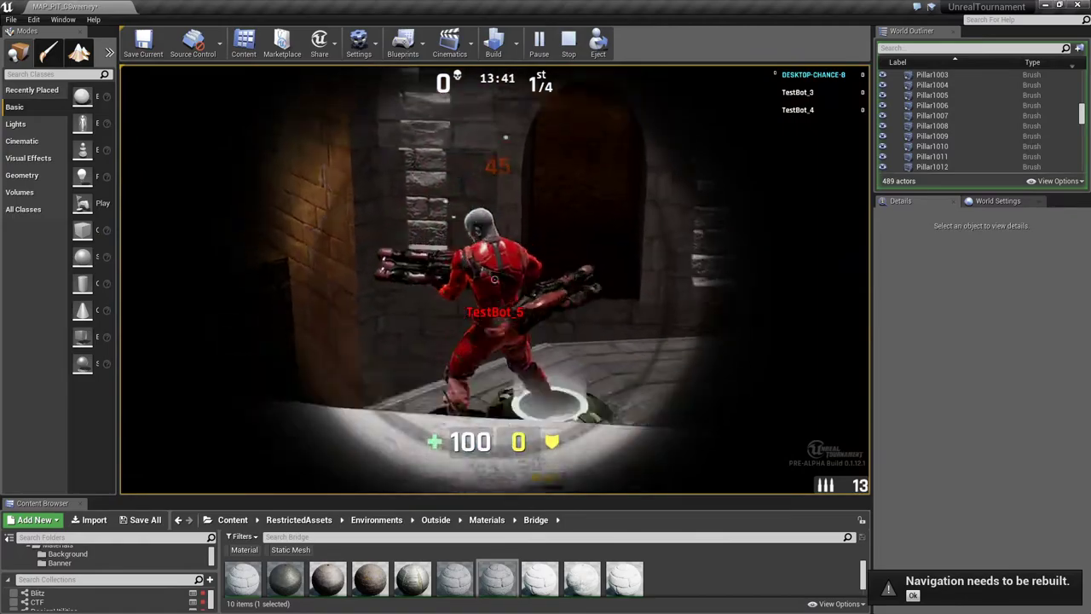
left_click(495, 278)
left_click(494, 279)
Switch to the Rocket Launcher, rocket a bot in the lit room, then respawn
key("8")
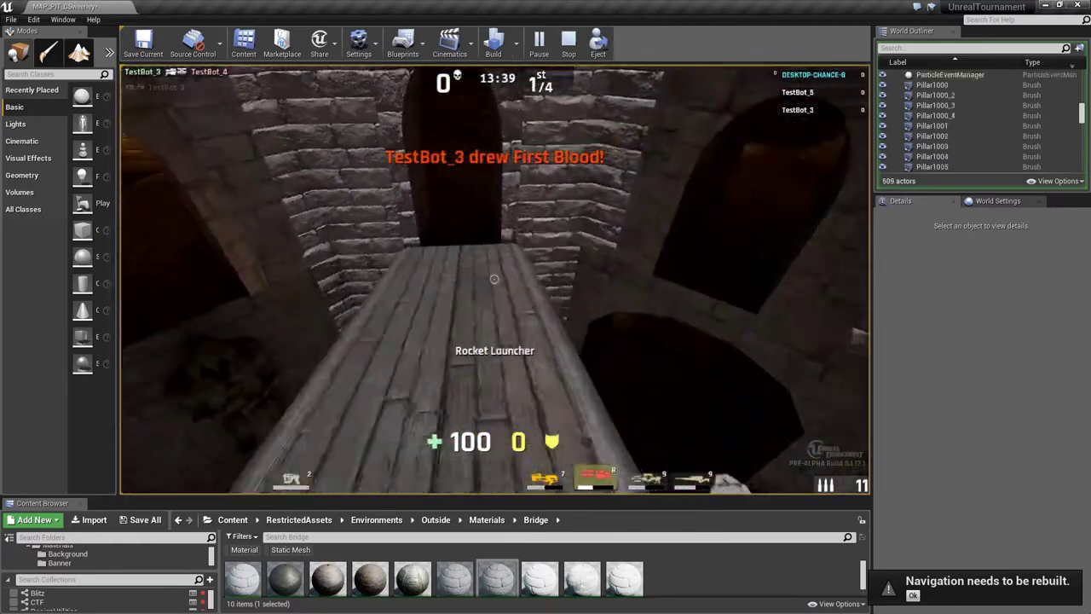
key("w")
key("w")
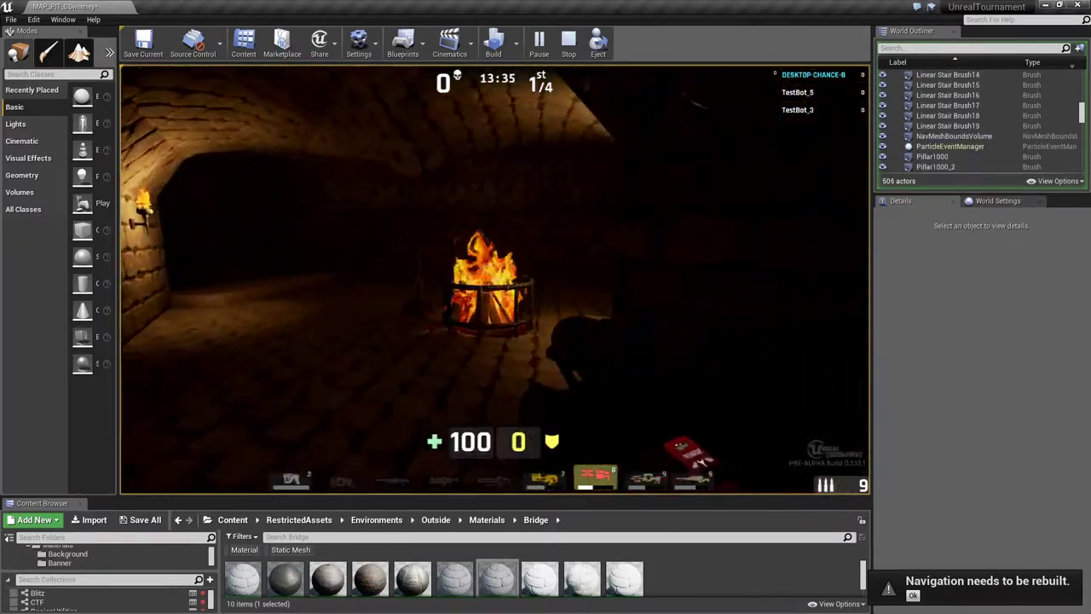
key("w")
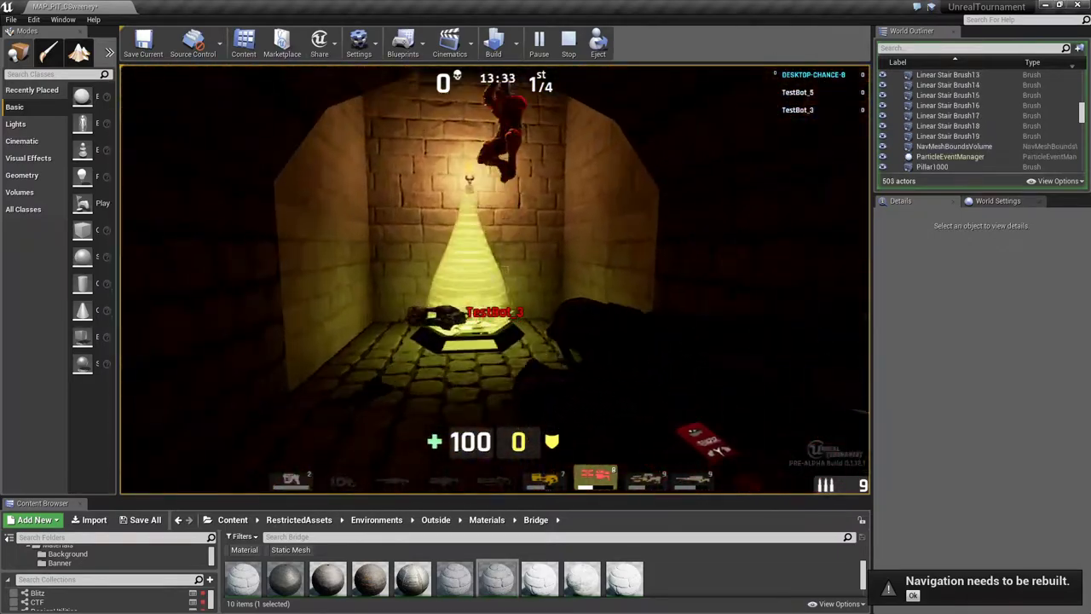
key("w")
left_click(495, 280)
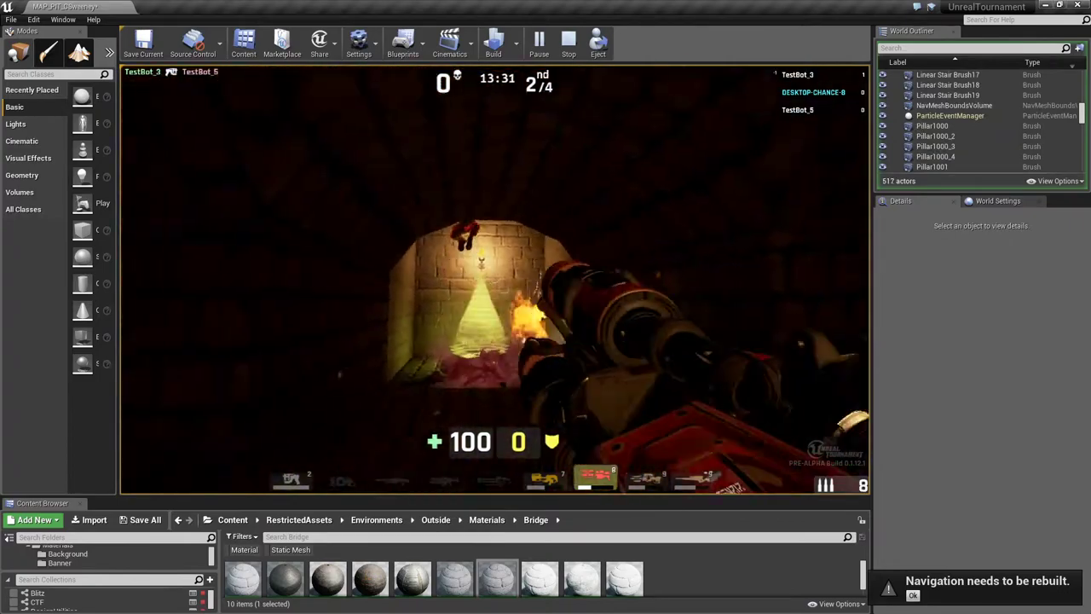
key("w")
left_click(494, 279)
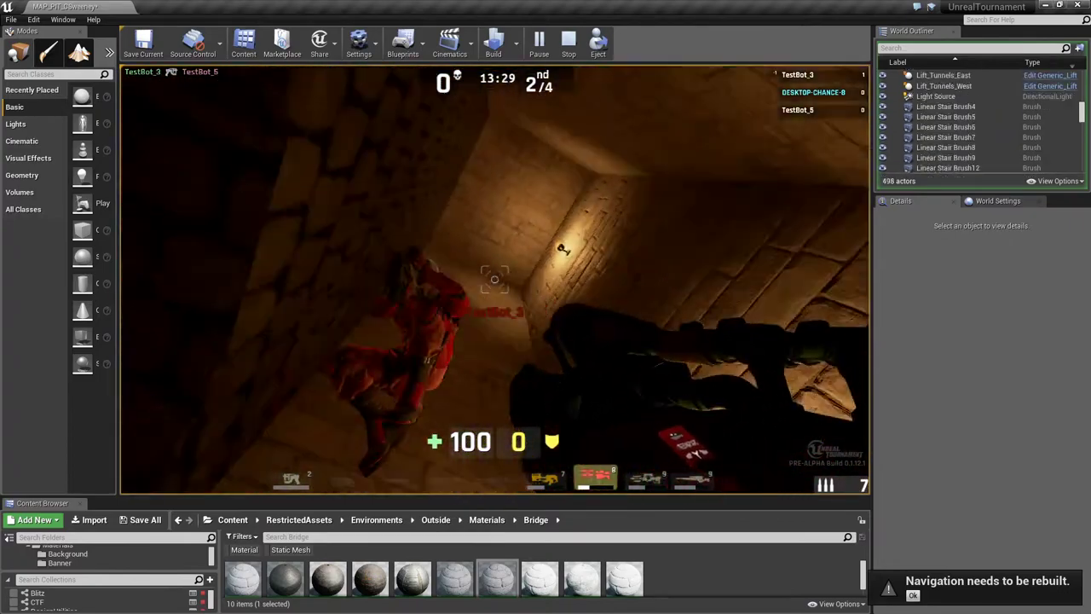
key("w")
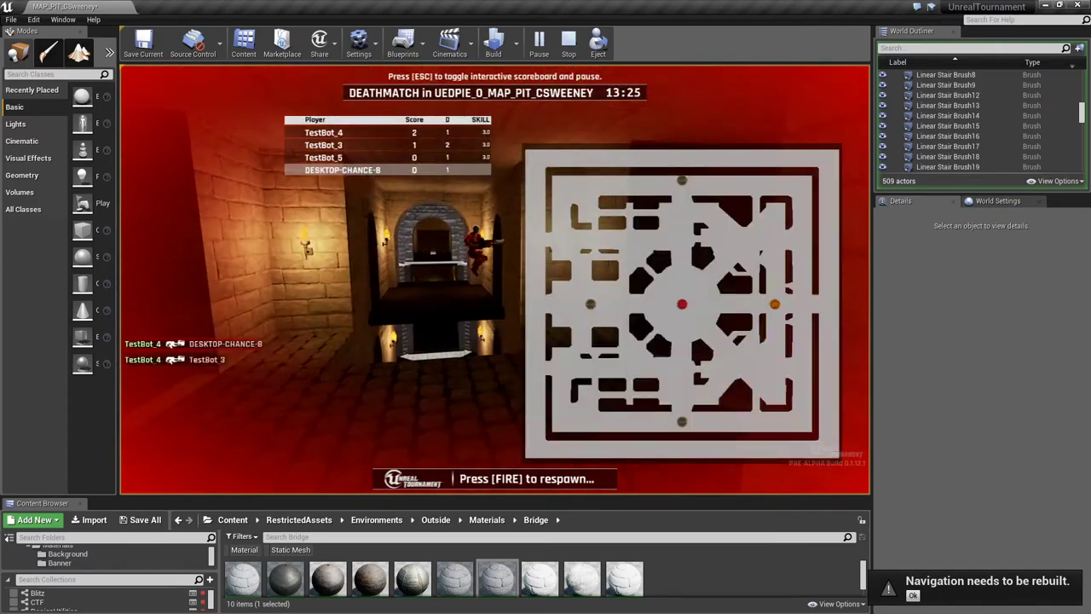
left_click(494, 280)
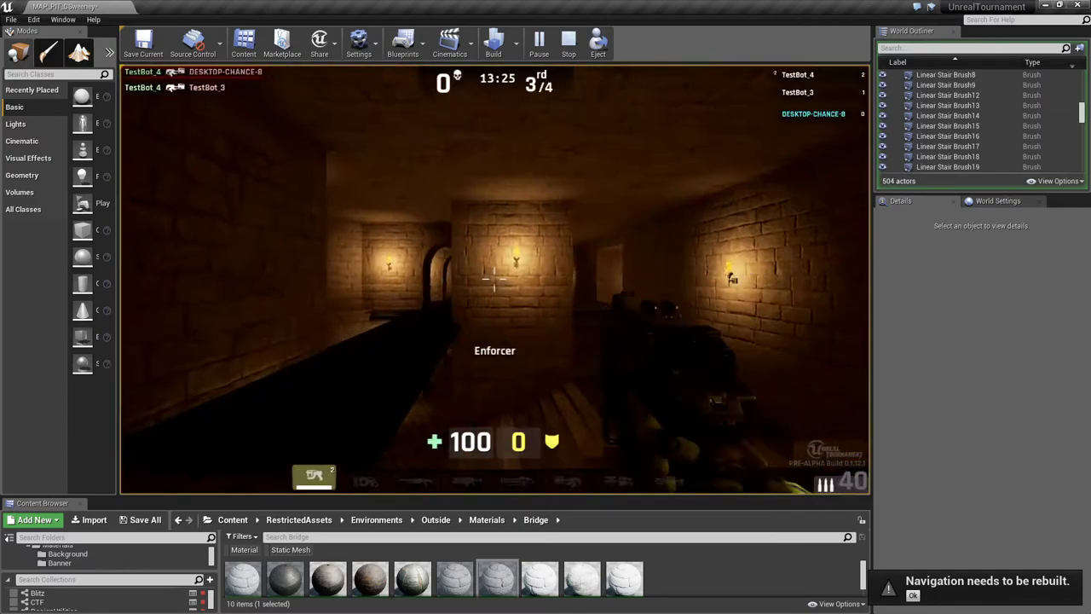
Move through the tower room and gun down TestBot_4 by the courtyard doorway
key("w")
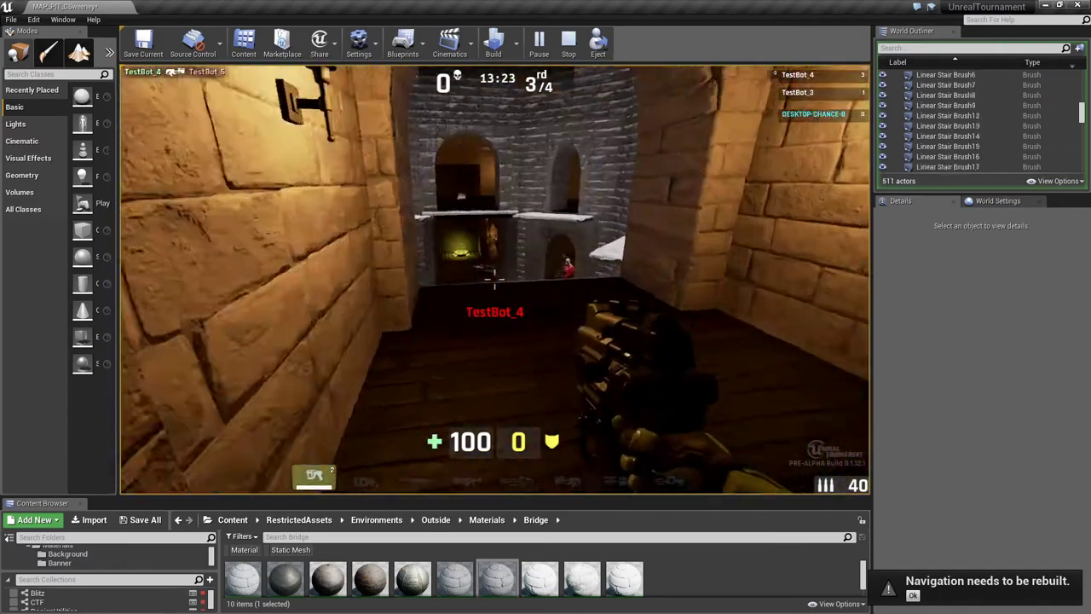
key("w")
left_click(494, 280)
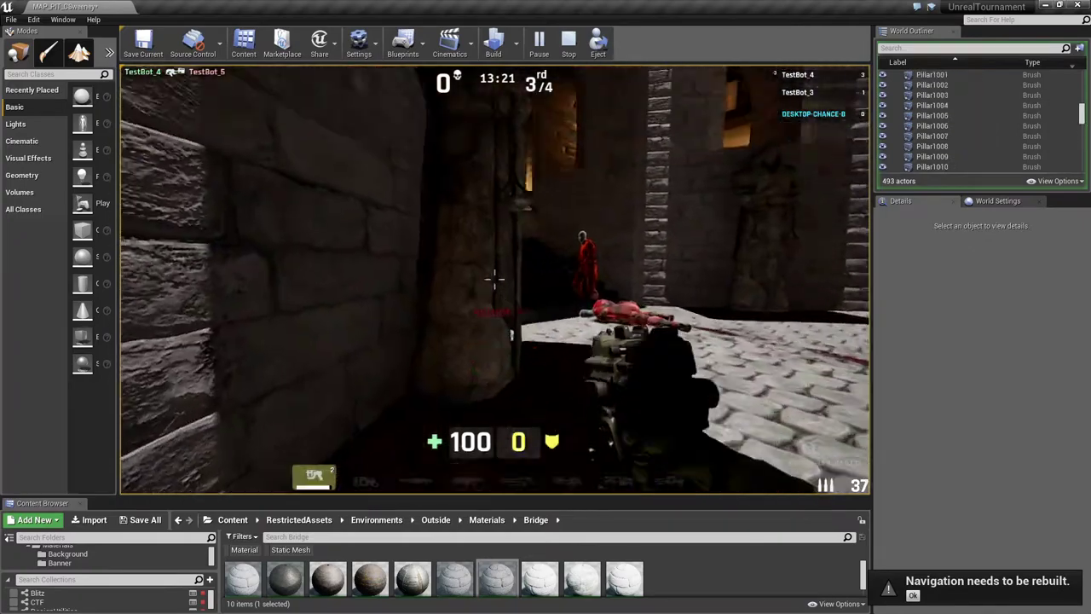
left_click(494, 280)
left_click(495, 280)
left_click(495, 280)
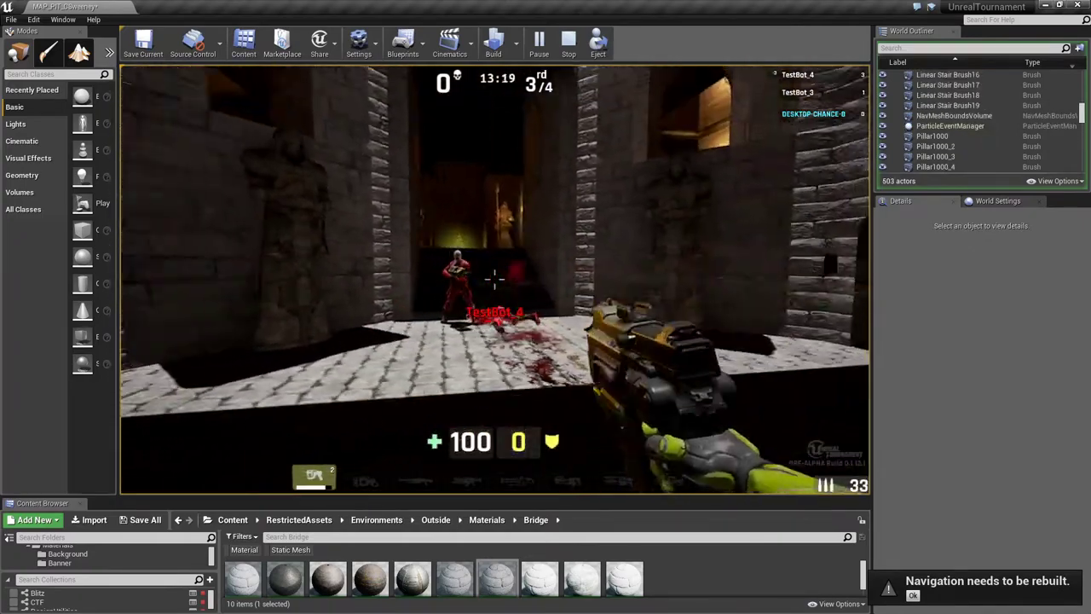
left_click(495, 279)
left_click(495, 280)
left_click(495, 280)
left_click(495, 279)
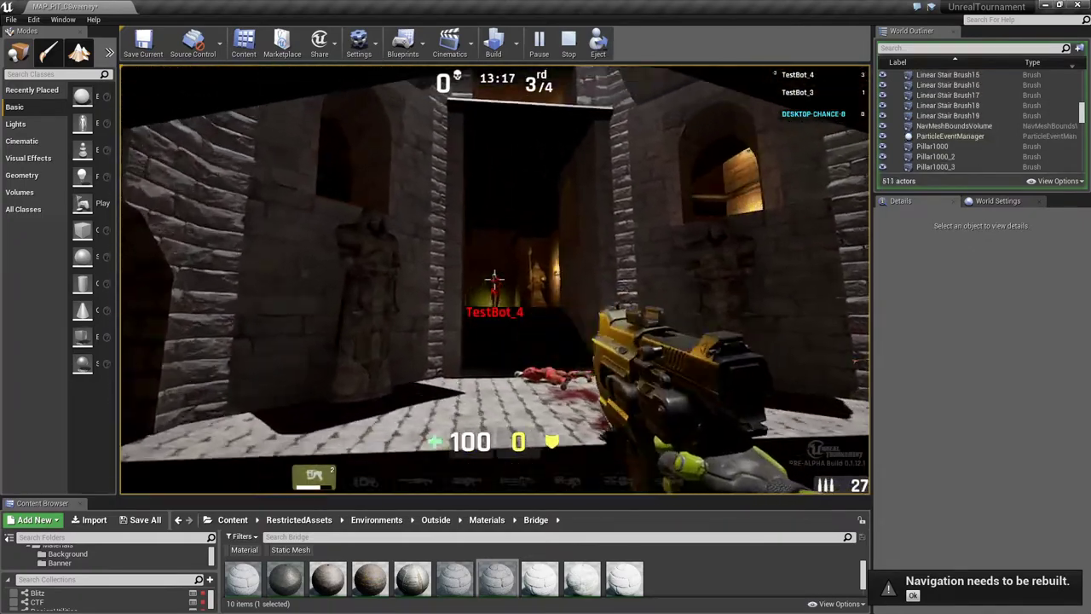
left_click(495, 279)
left_click(495, 279)
left_click(494, 280)
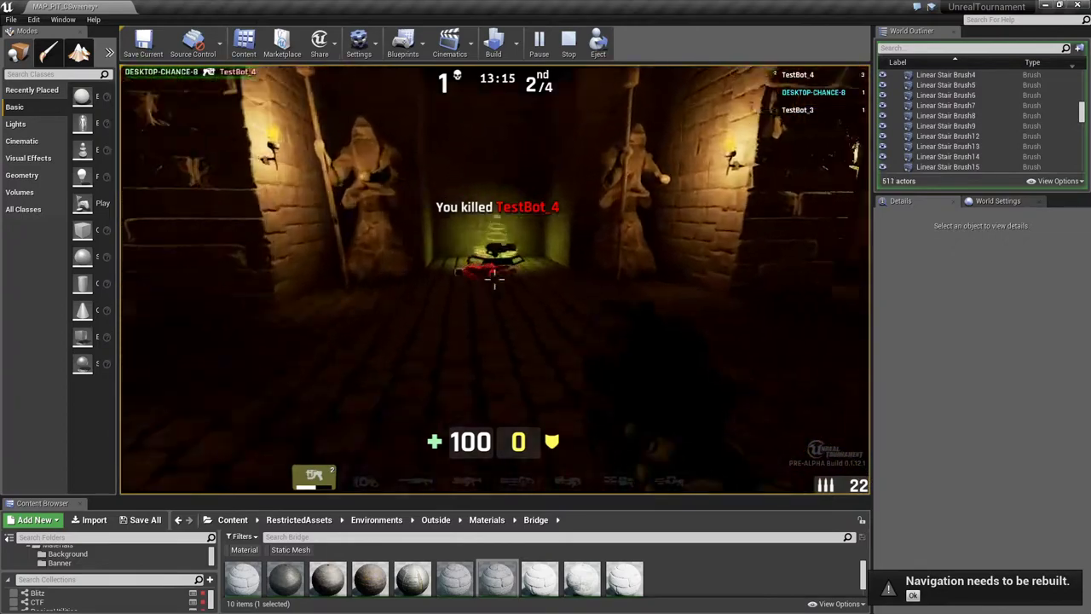
Pick up the Sniper Rifle and head-shot TestBot_5 and TestBot_3 through the scope
key("w")
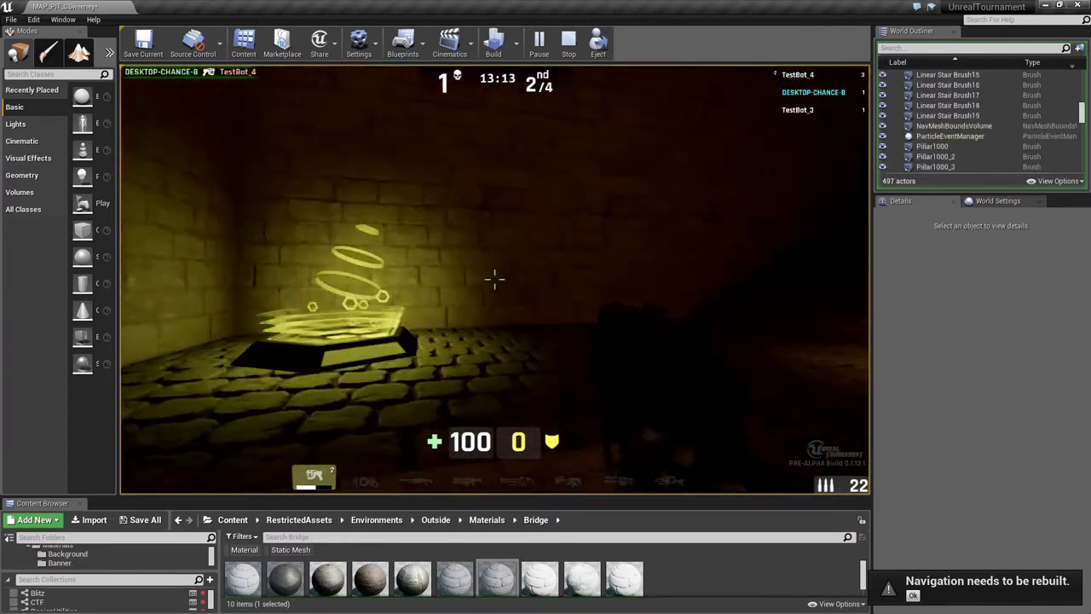
key("w")
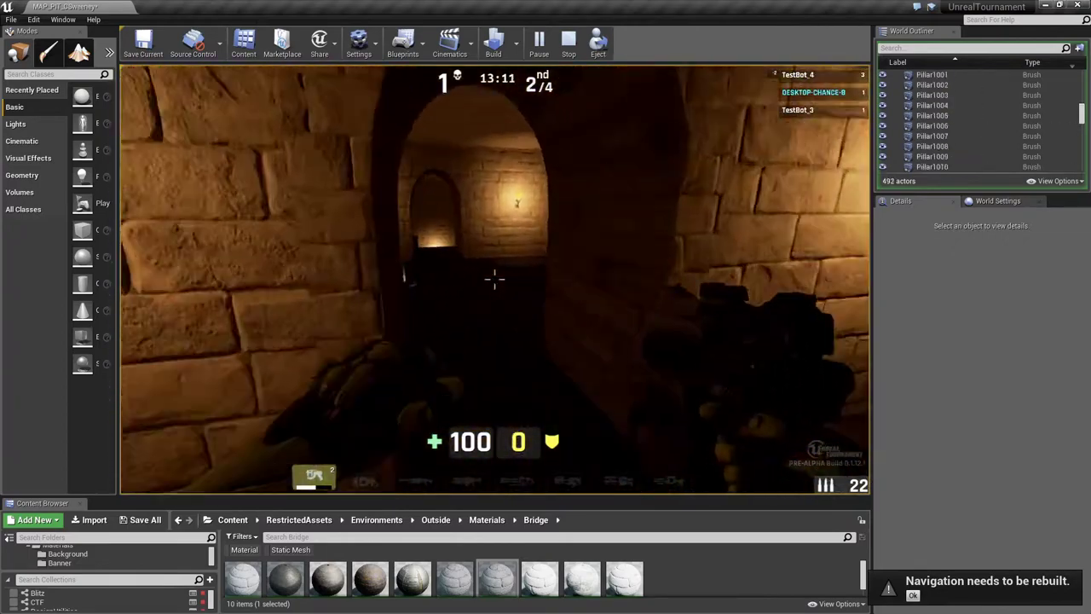
left_click(494, 279)
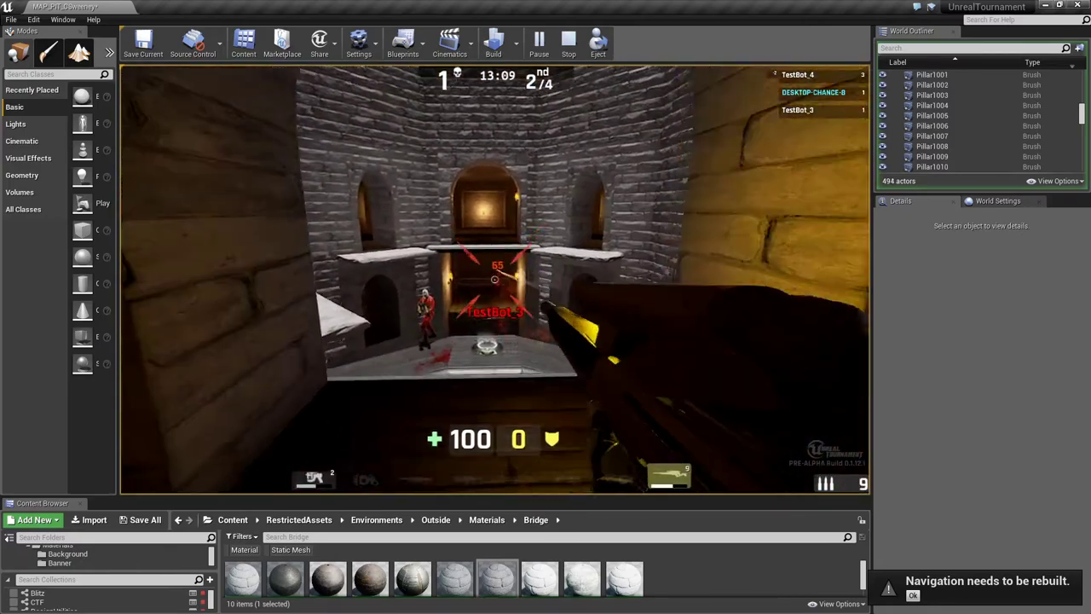
left_click(495, 279)
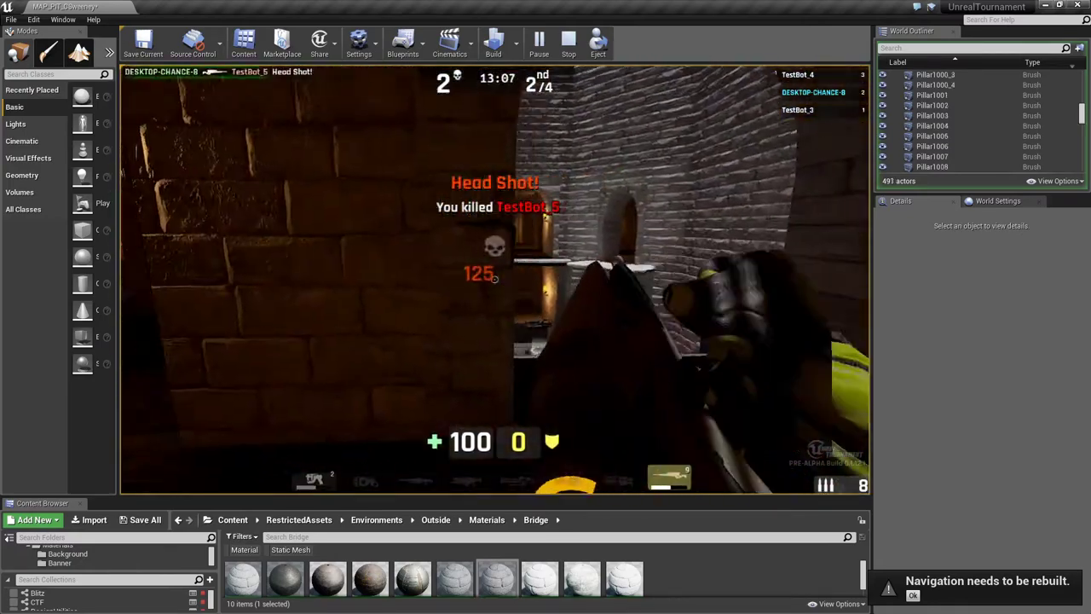
right_click(494, 279)
left_click(494, 279)
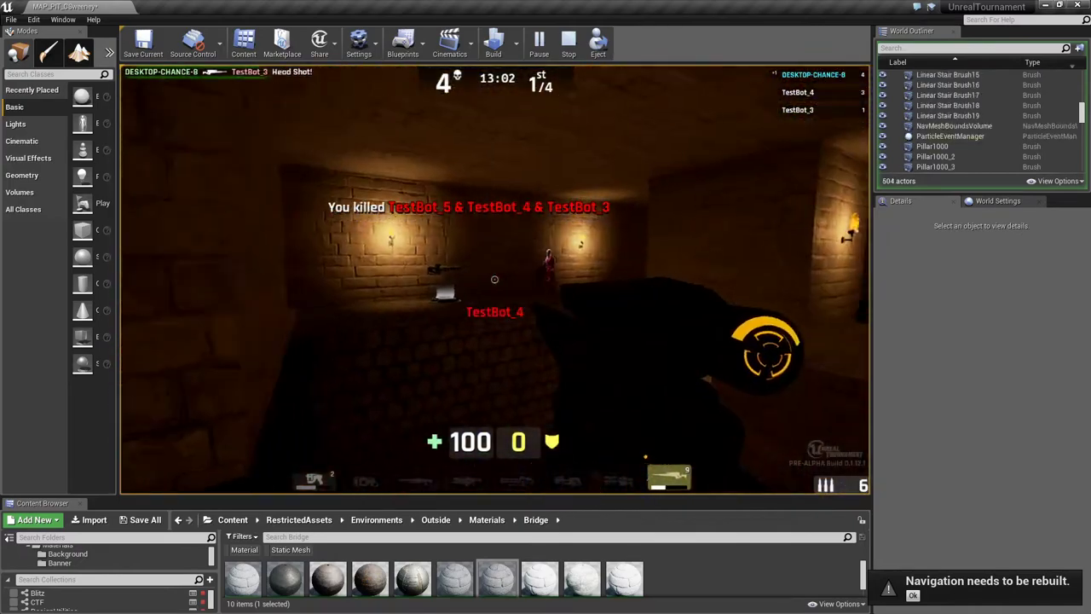
left_click(495, 278)
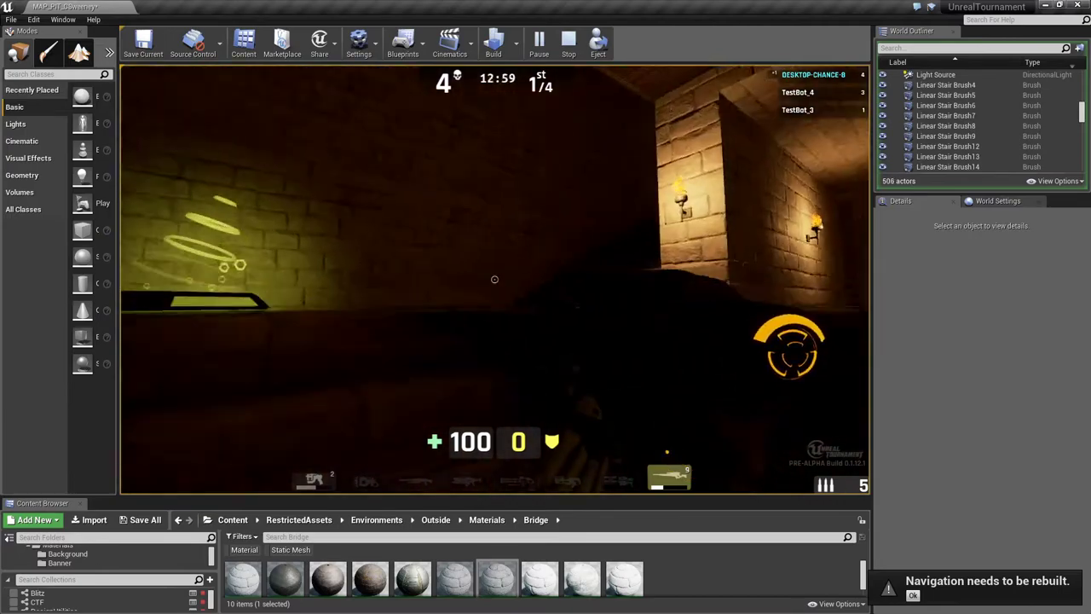
Stop Play in Editor and fly the Perspective camera through the torch-lit corridors
key("Escape")
right_click_drag(495, 279, 545, 272)
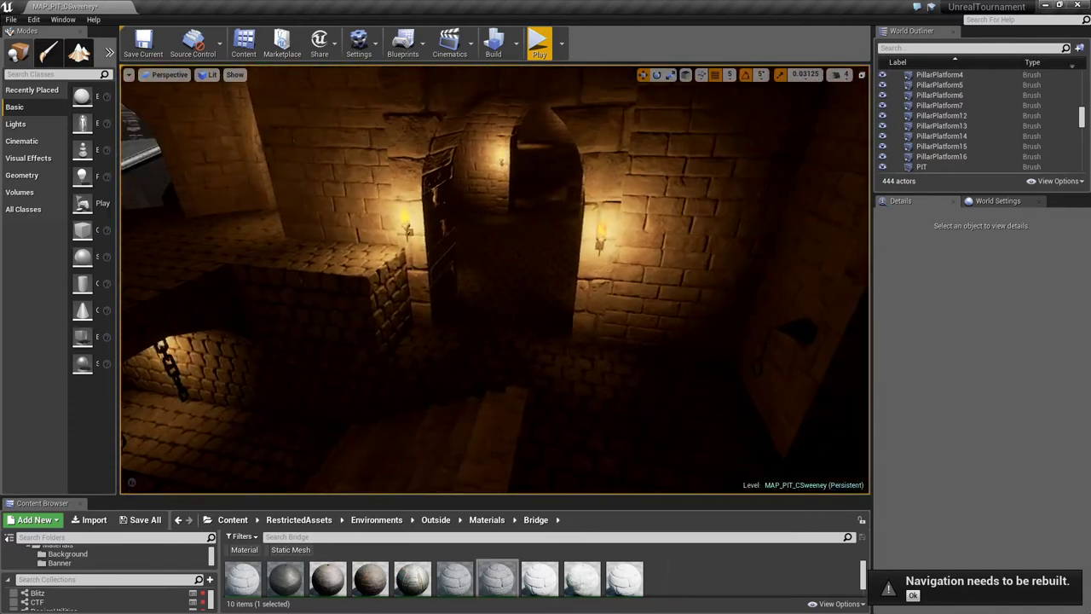